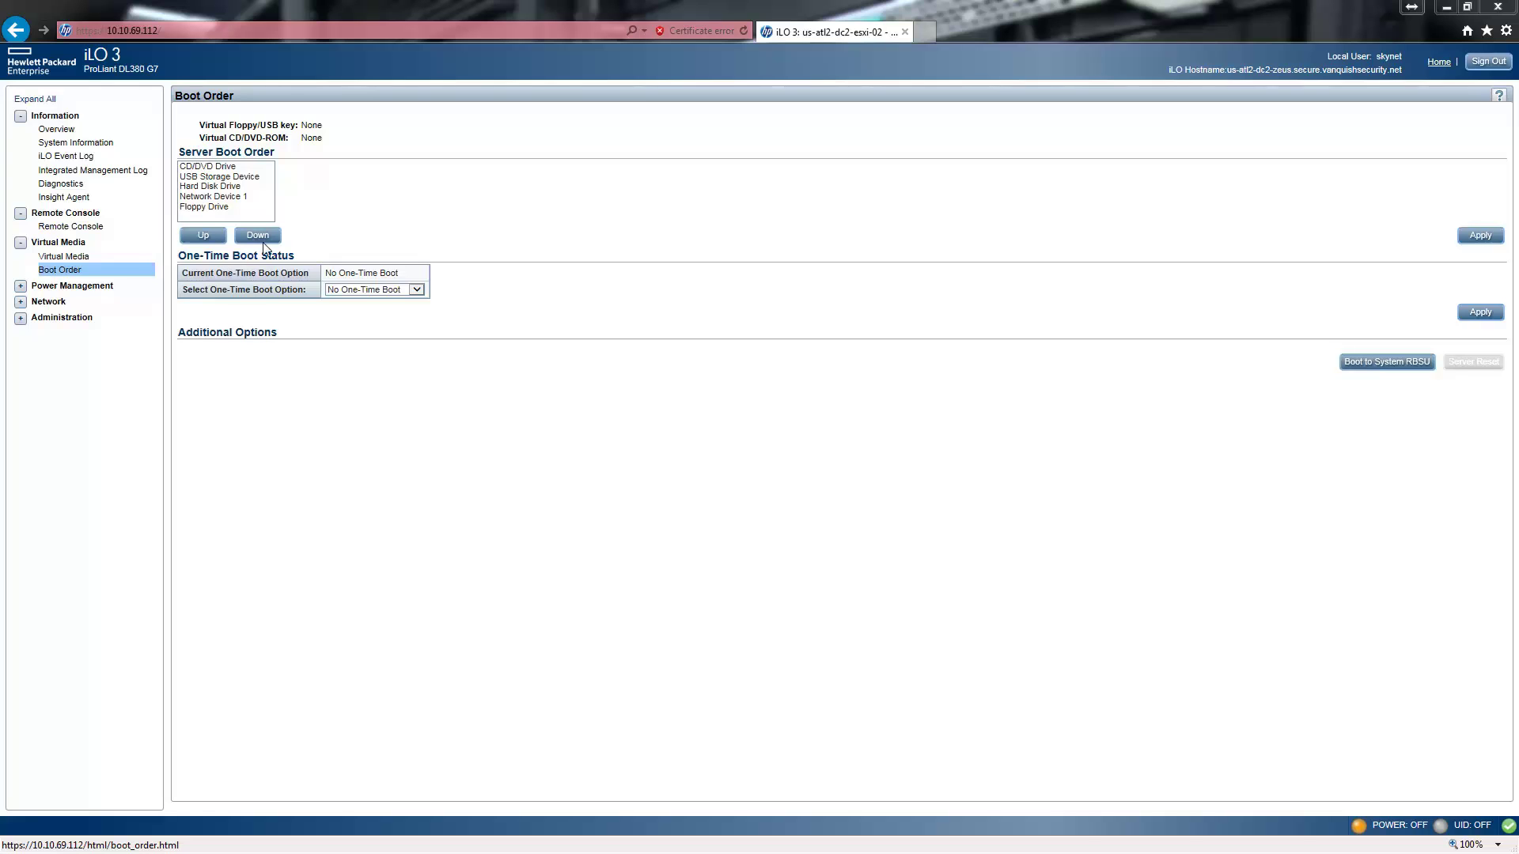
# - Go to the Remote Console page and launch the Integrated Remote Console
pyautogui.click(46, 229)
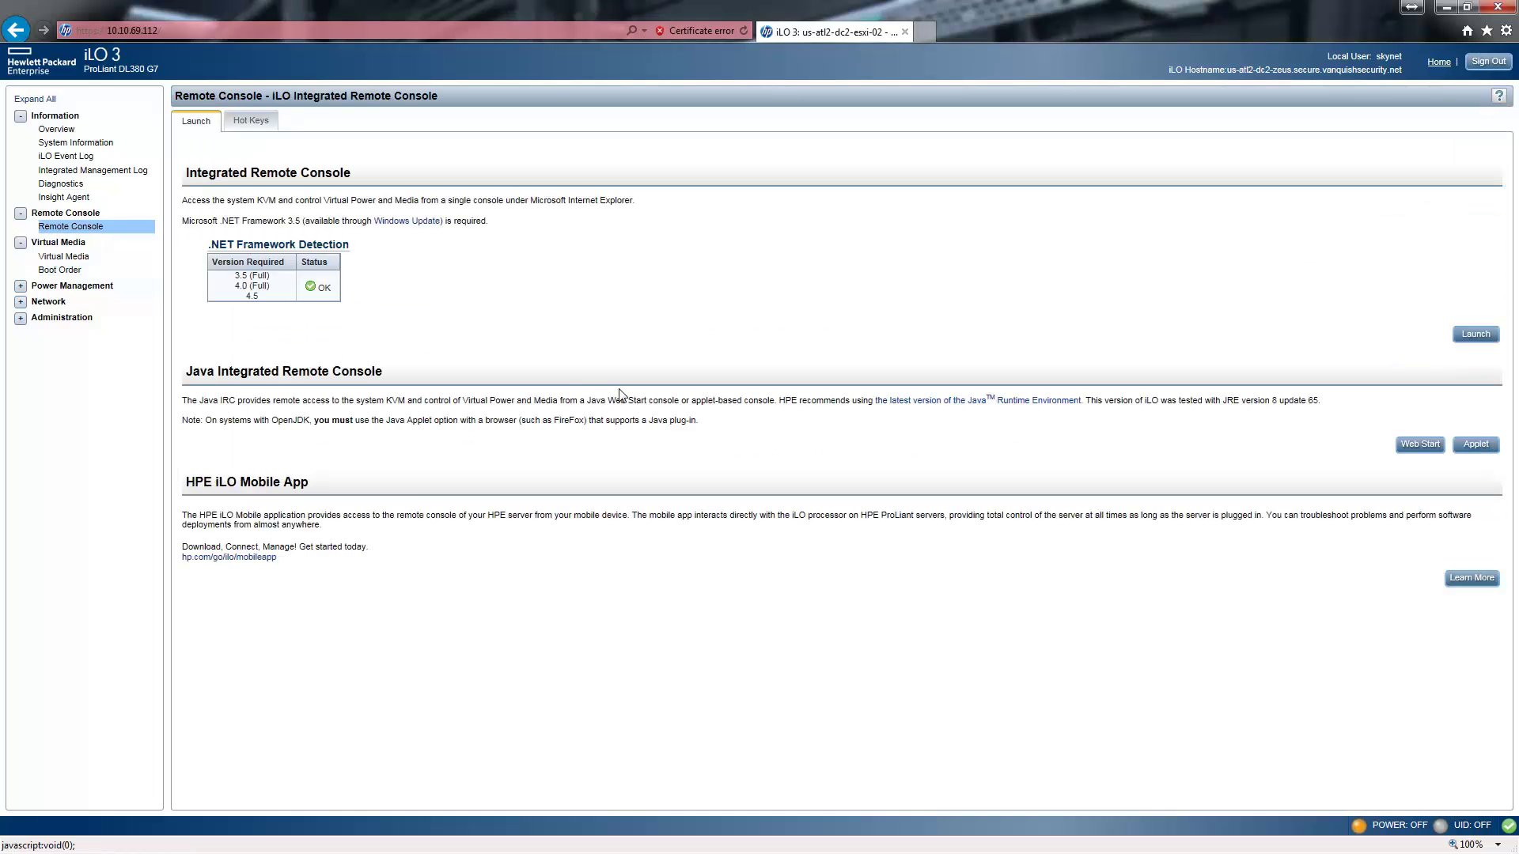
pyautogui.click(1476, 333)
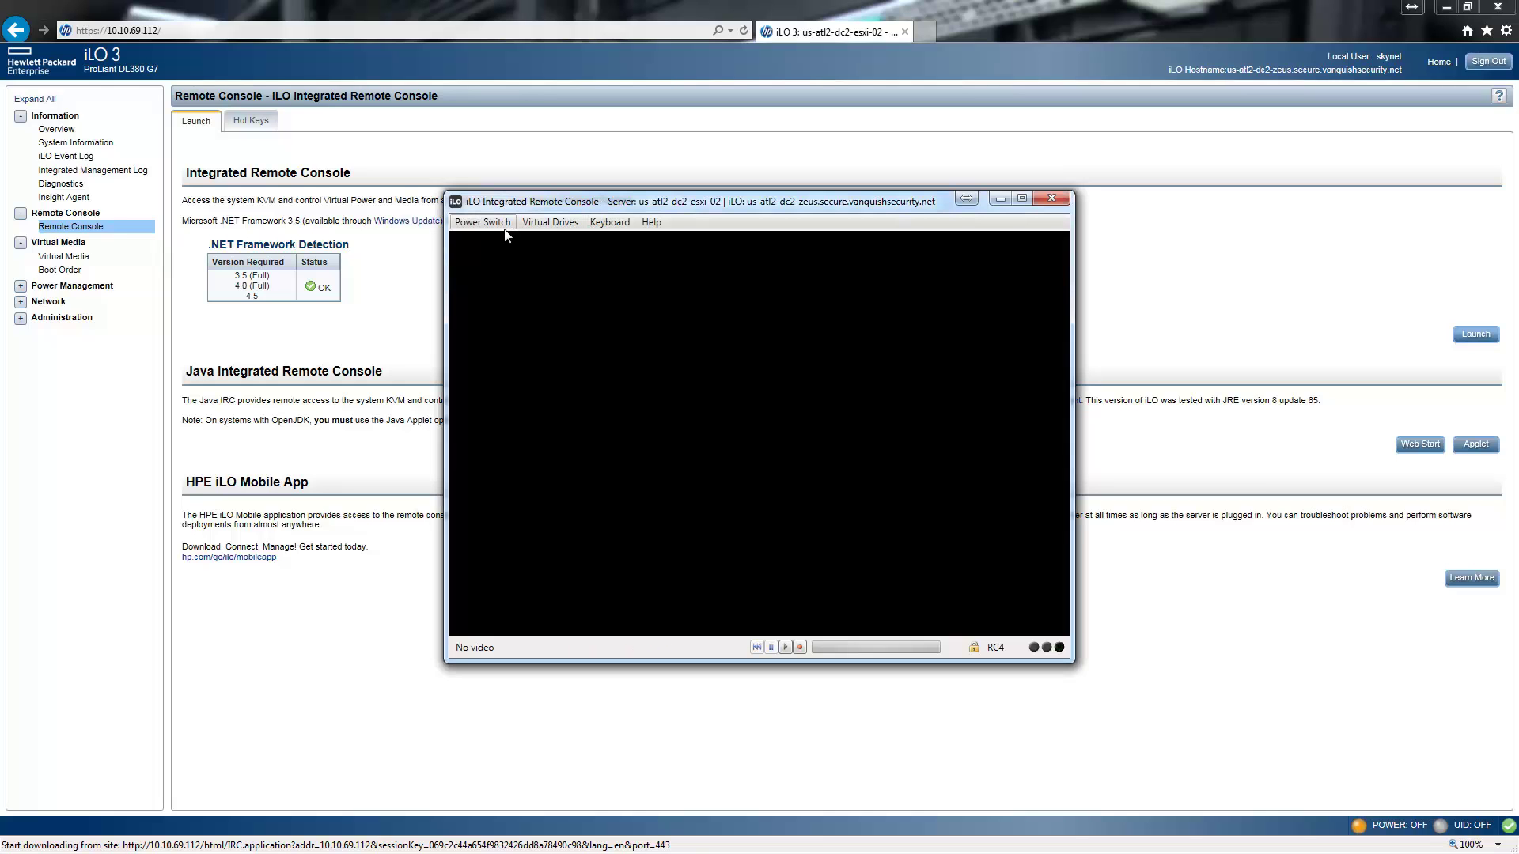
# - Show the Power Switch menu with its Momentary Press option
pyautogui.click(503, 228)
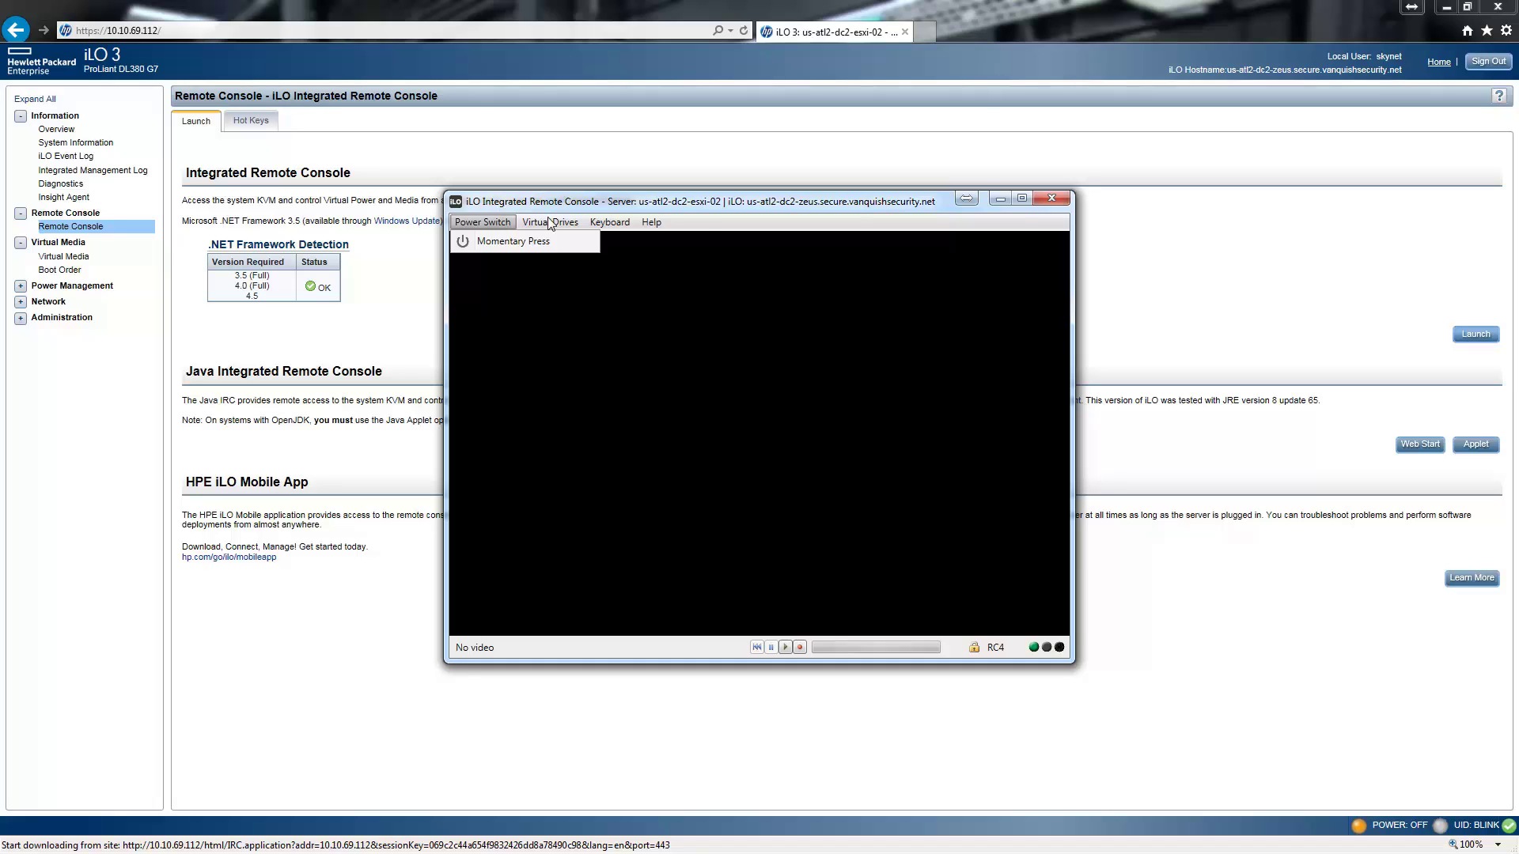
pyautogui.moveTo(572, 223)
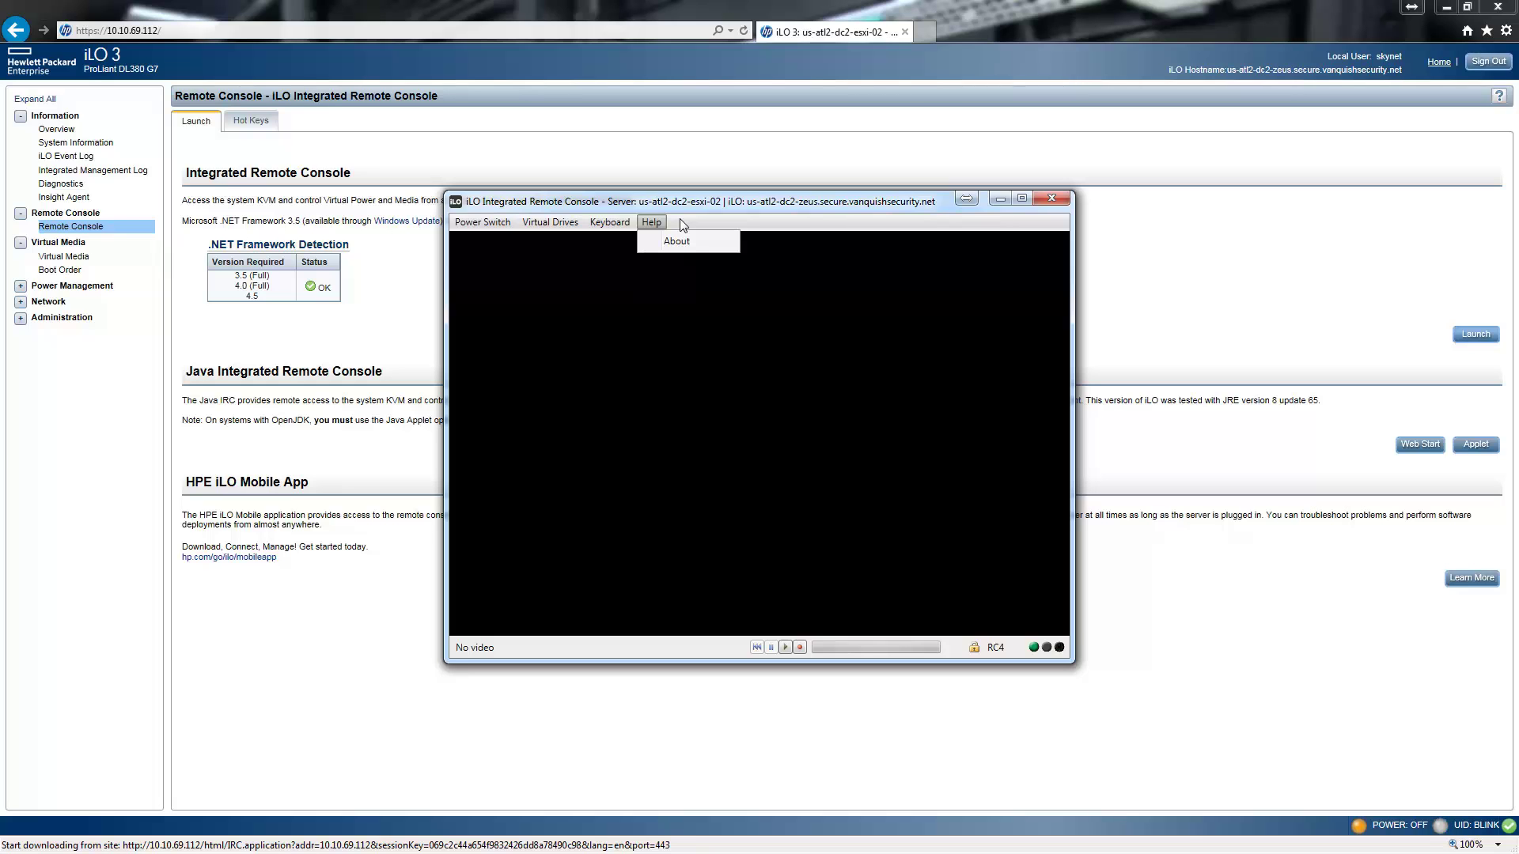
# - Pulse the power switch with Momentary Press to boot the server to the firmware update menu
pyautogui.moveTo(482, 224)
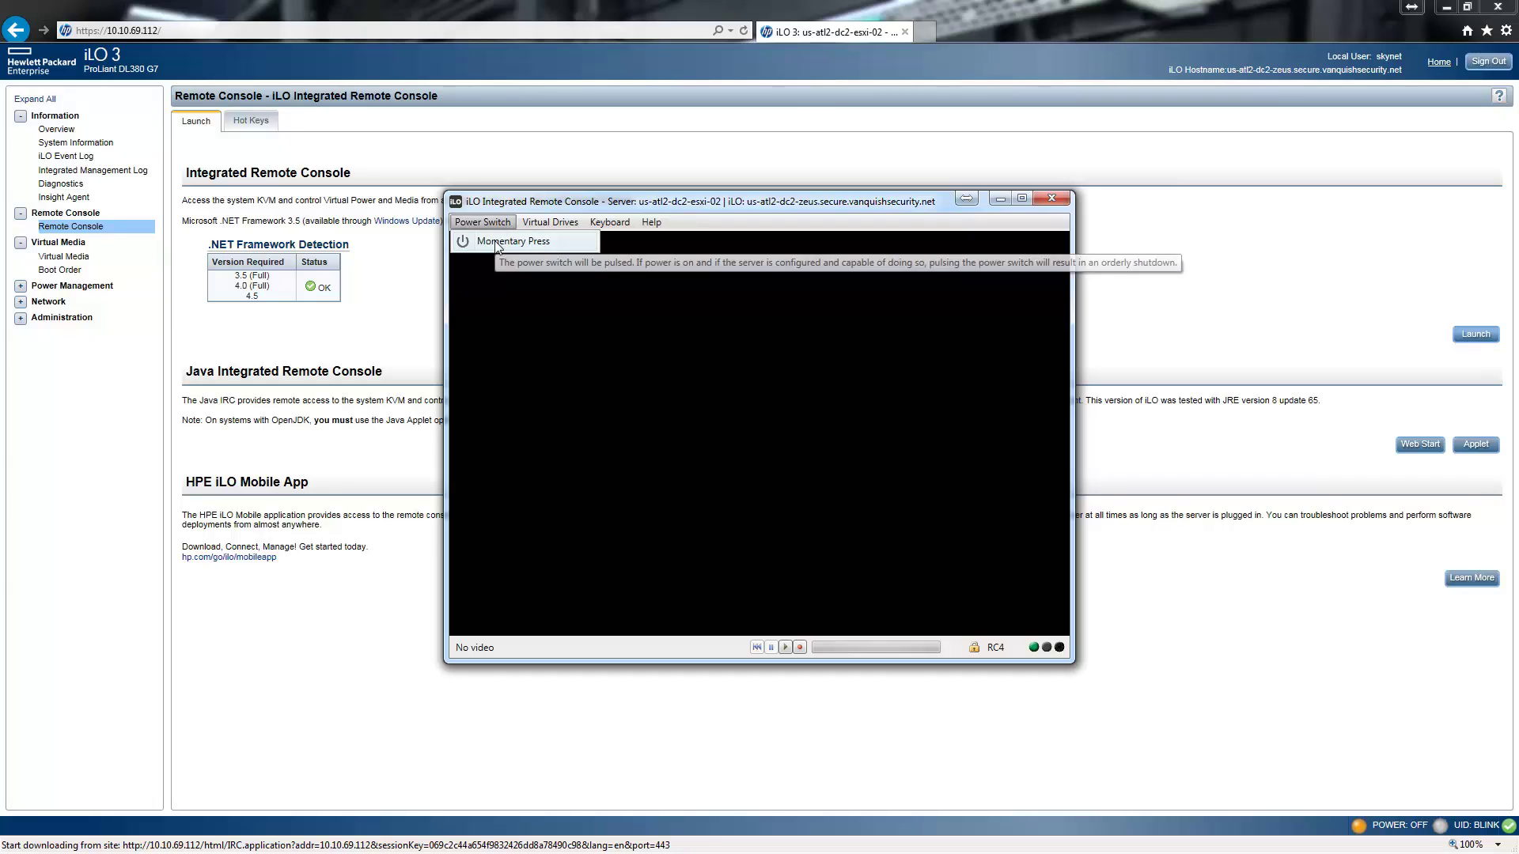
pyautogui.click(497, 244)
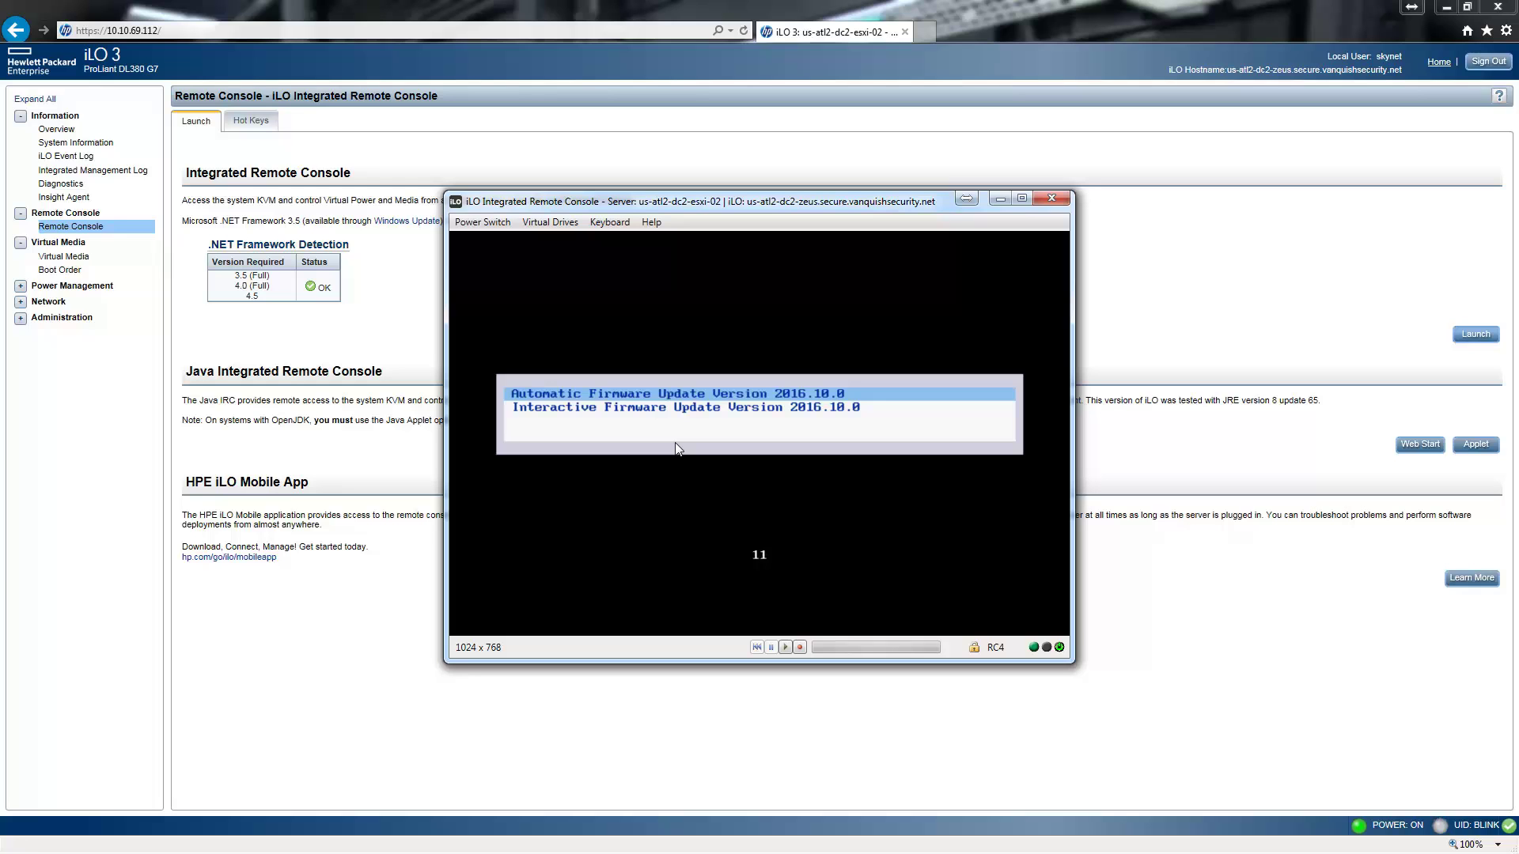
# - Boot Interactive Firmware Update Version 2016.10.0 from the boot menu
pyautogui.press('Down')
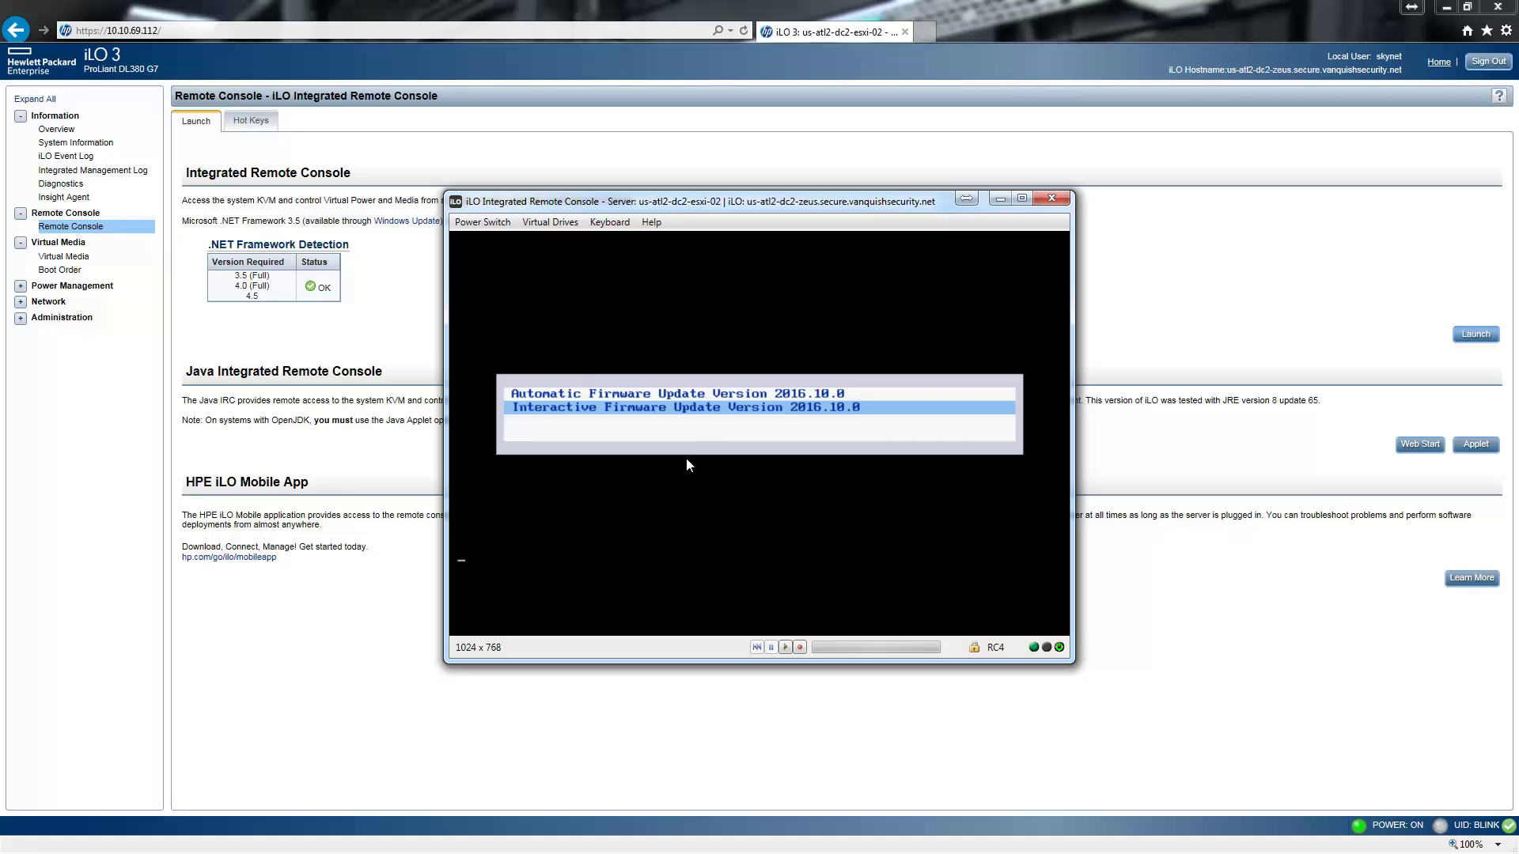
pyautogui.press('Return')
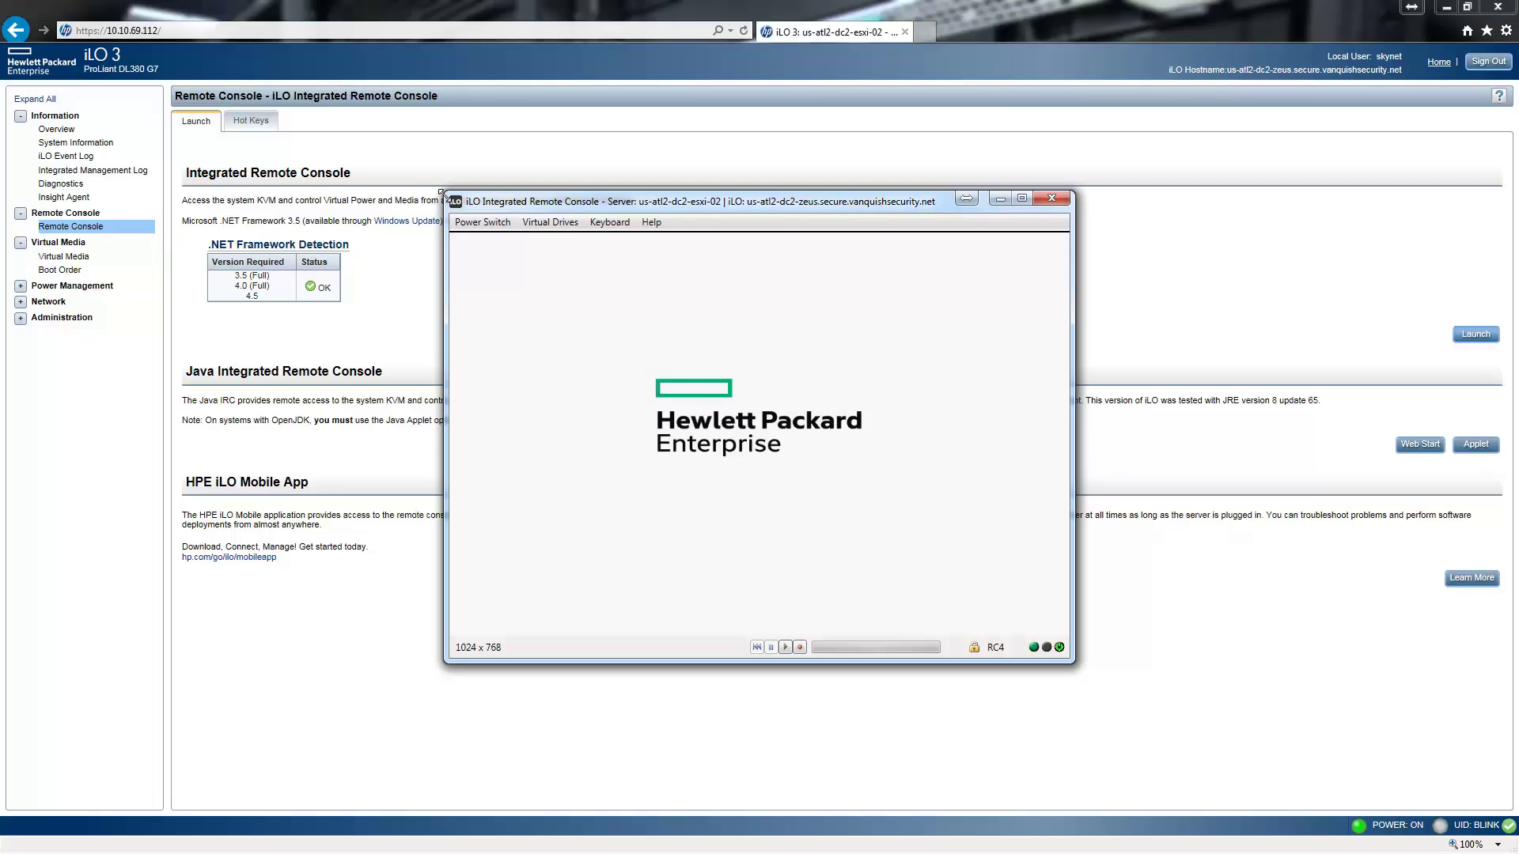
# - Resize the remote console window outward at its top-left and bottom-right corners
pyautogui.moveTo(441, 194); pyautogui.dragTo(132, 61)
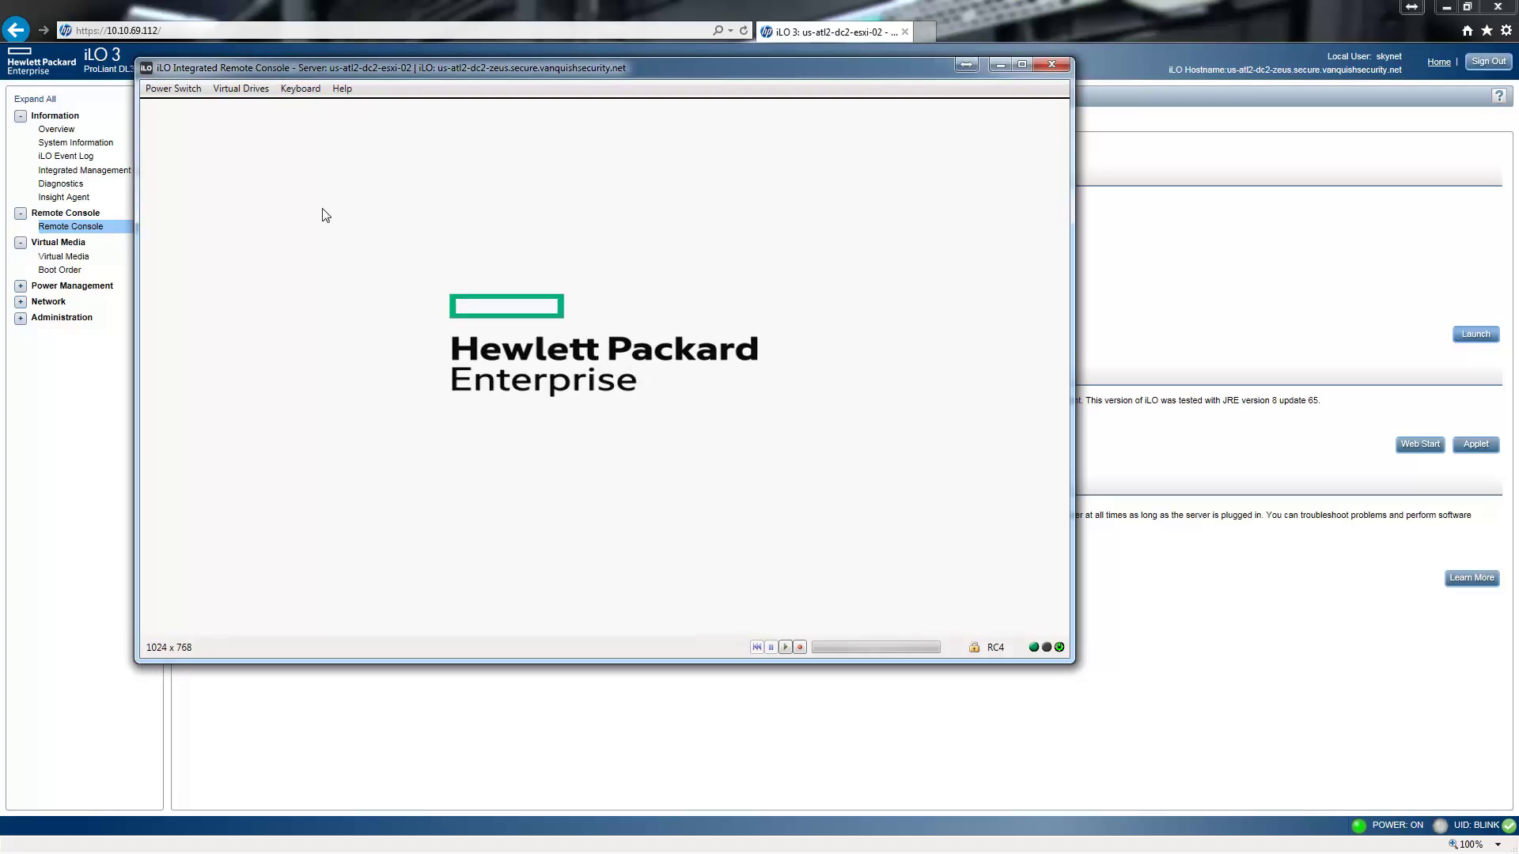
pyautogui.moveTo(1072, 665); pyautogui.dragTo(1305, 764)
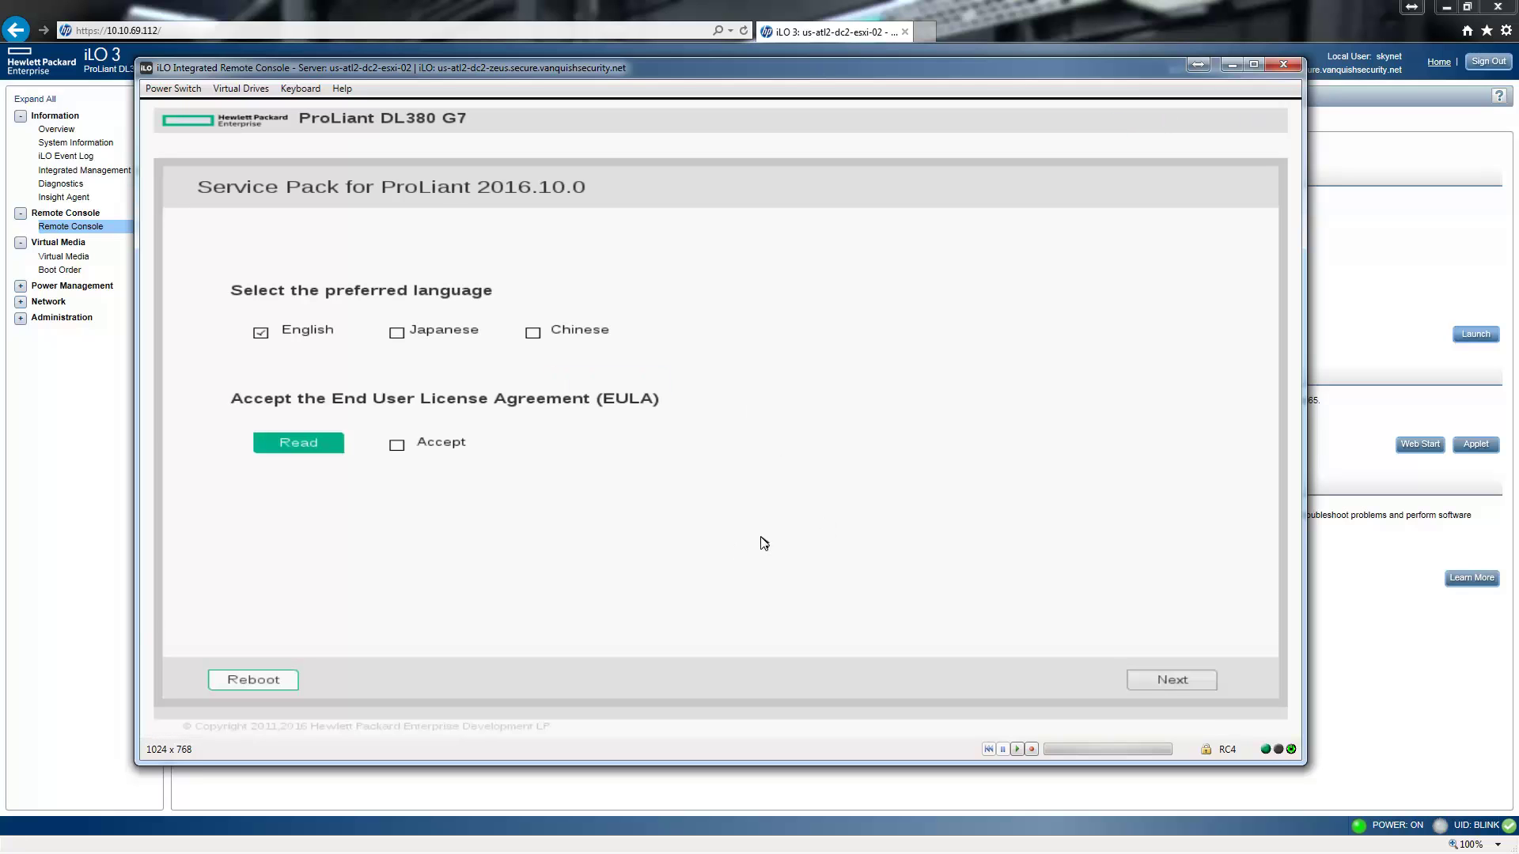
# - Accept the EULA and continue to the Service Pack menu
pyautogui.click(396, 445)
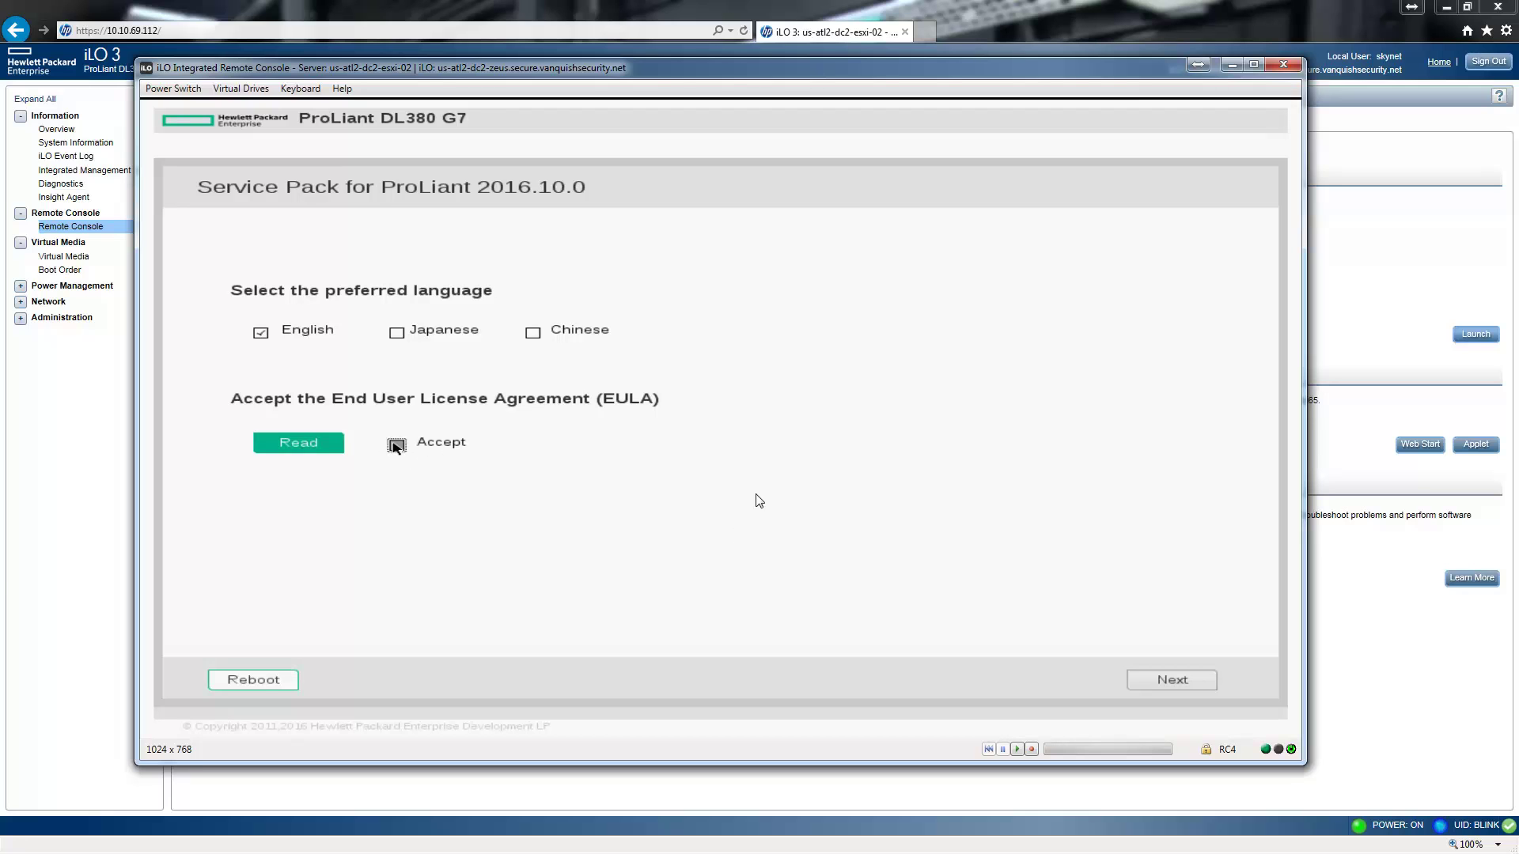
pyautogui.click(1185, 673)
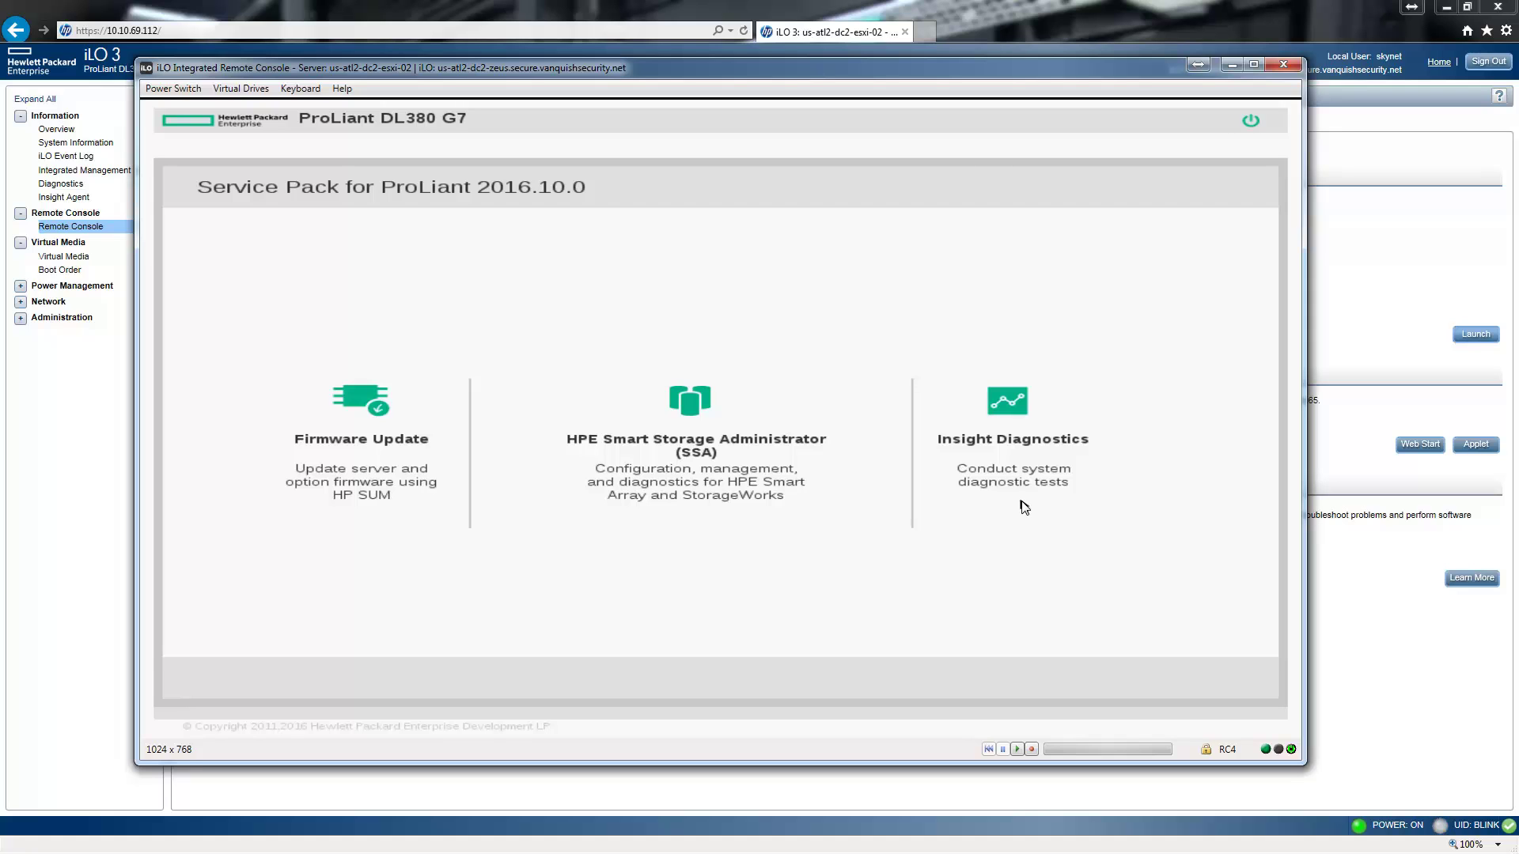
# - Start Insight Diagnostics to load the System Survey of the ProLiant DL380 G7
pyautogui.click(1009, 407)
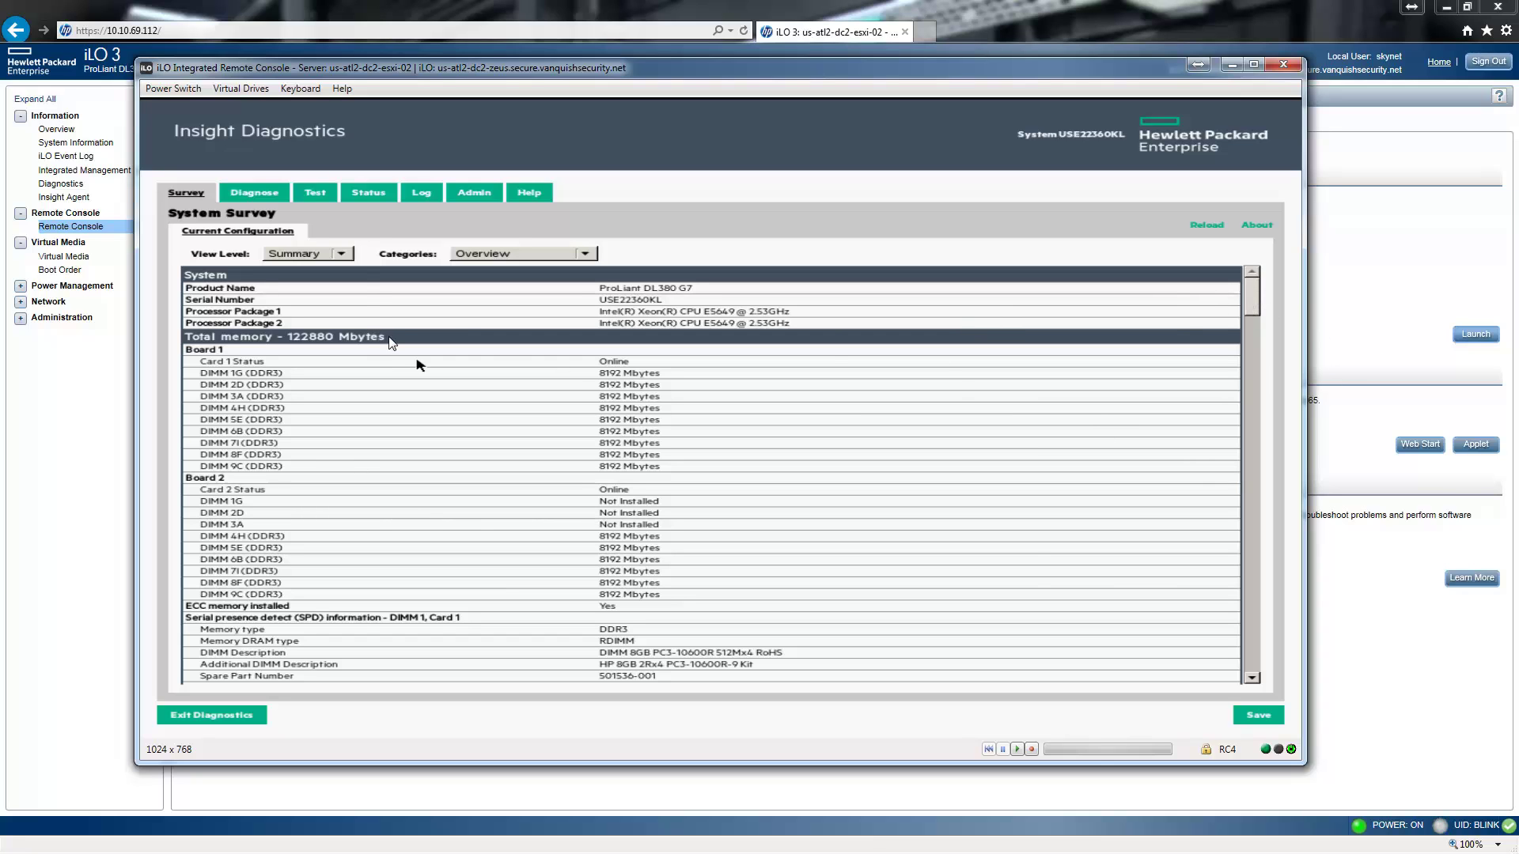
# - Set the System Survey view level to Advanced and open the Categories list
pyautogui.click(342, 253)
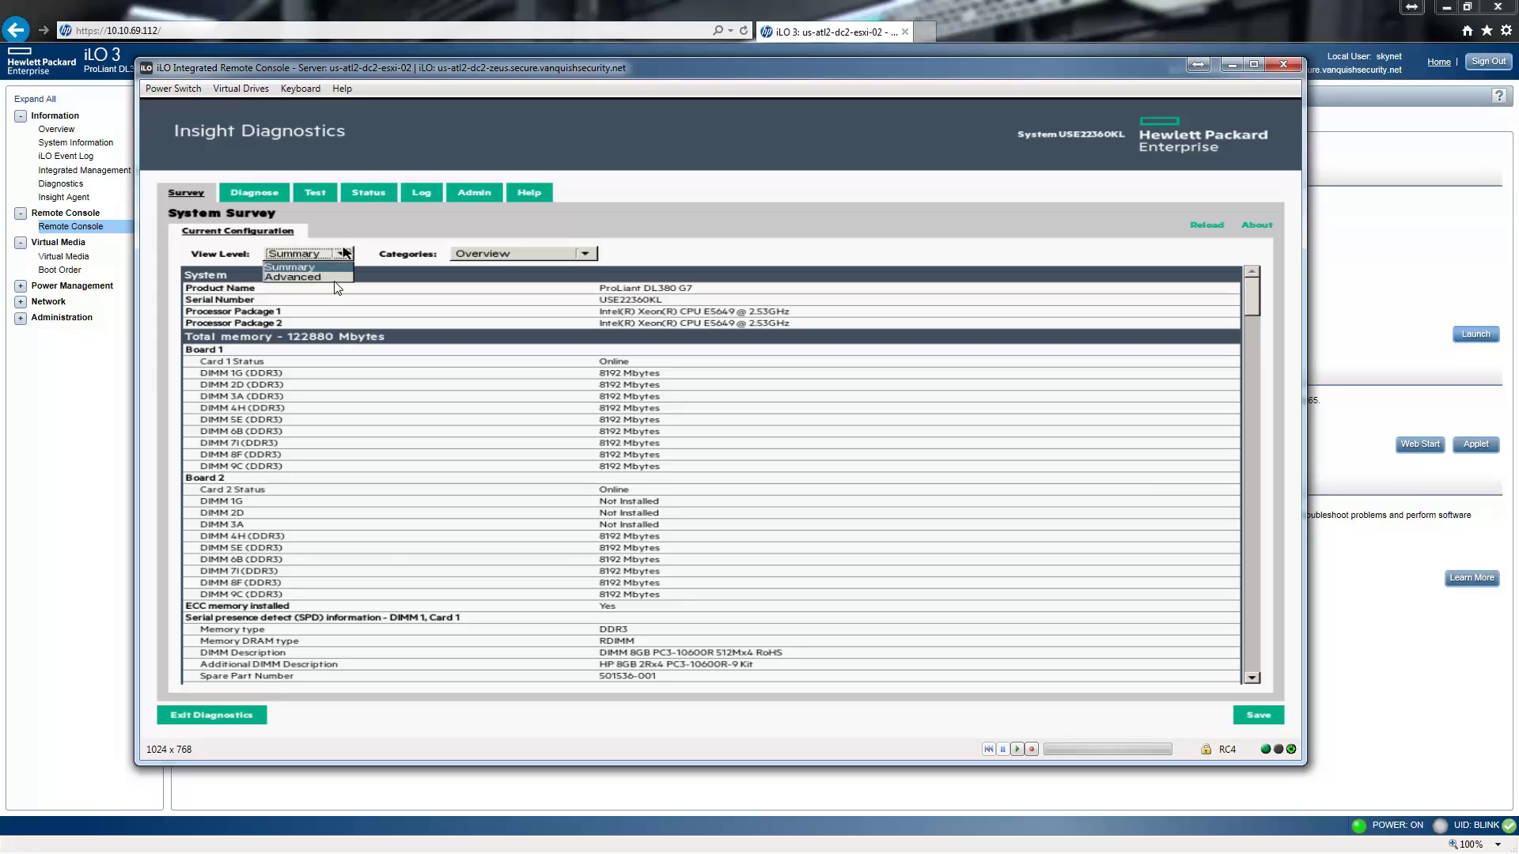
pyautogui.click(338, 277)
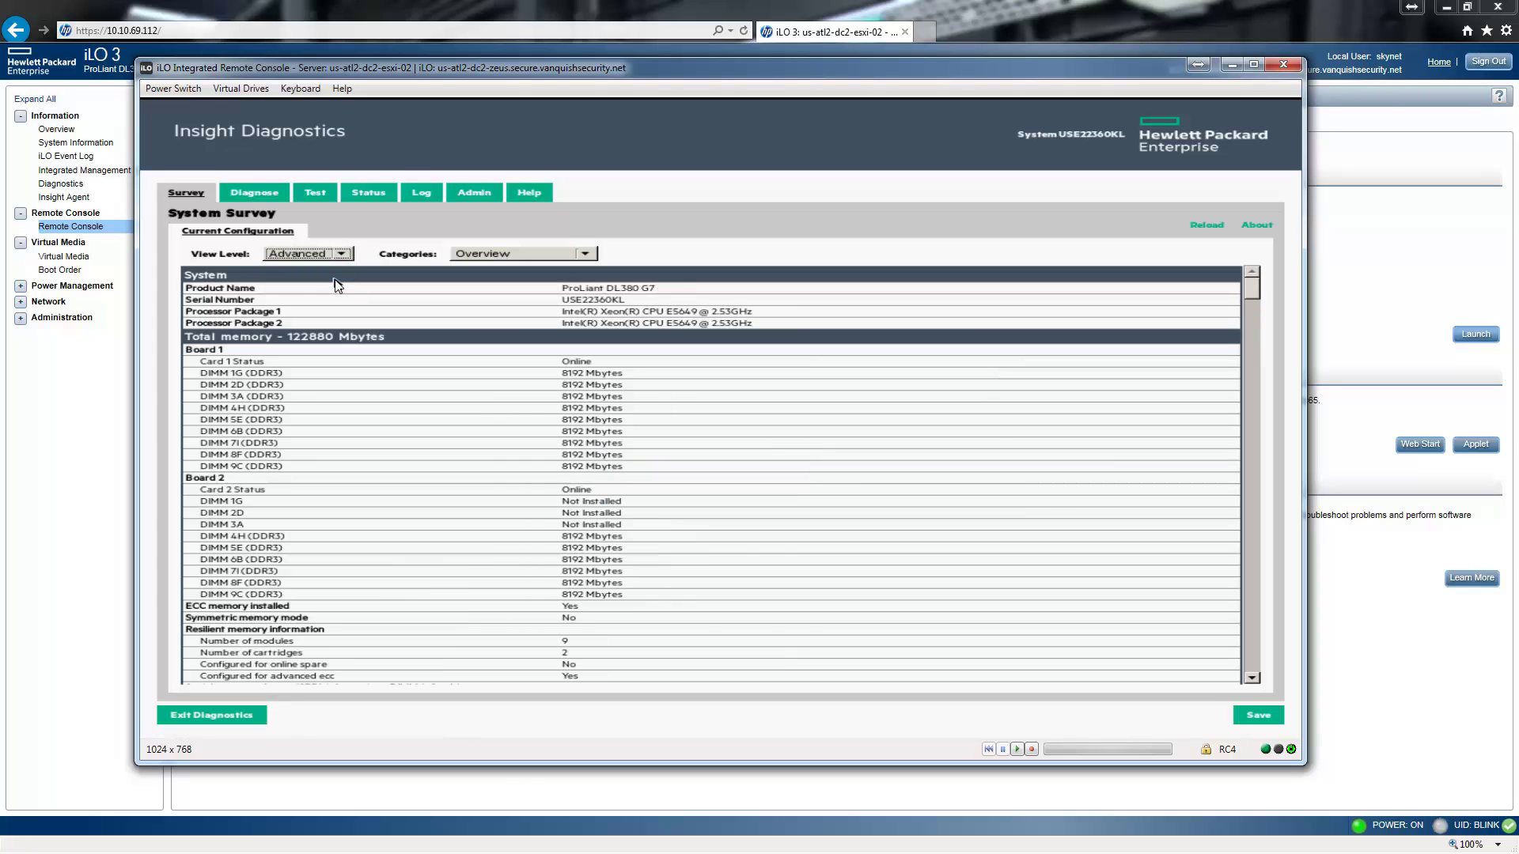
pyautogui.click(586, 253)
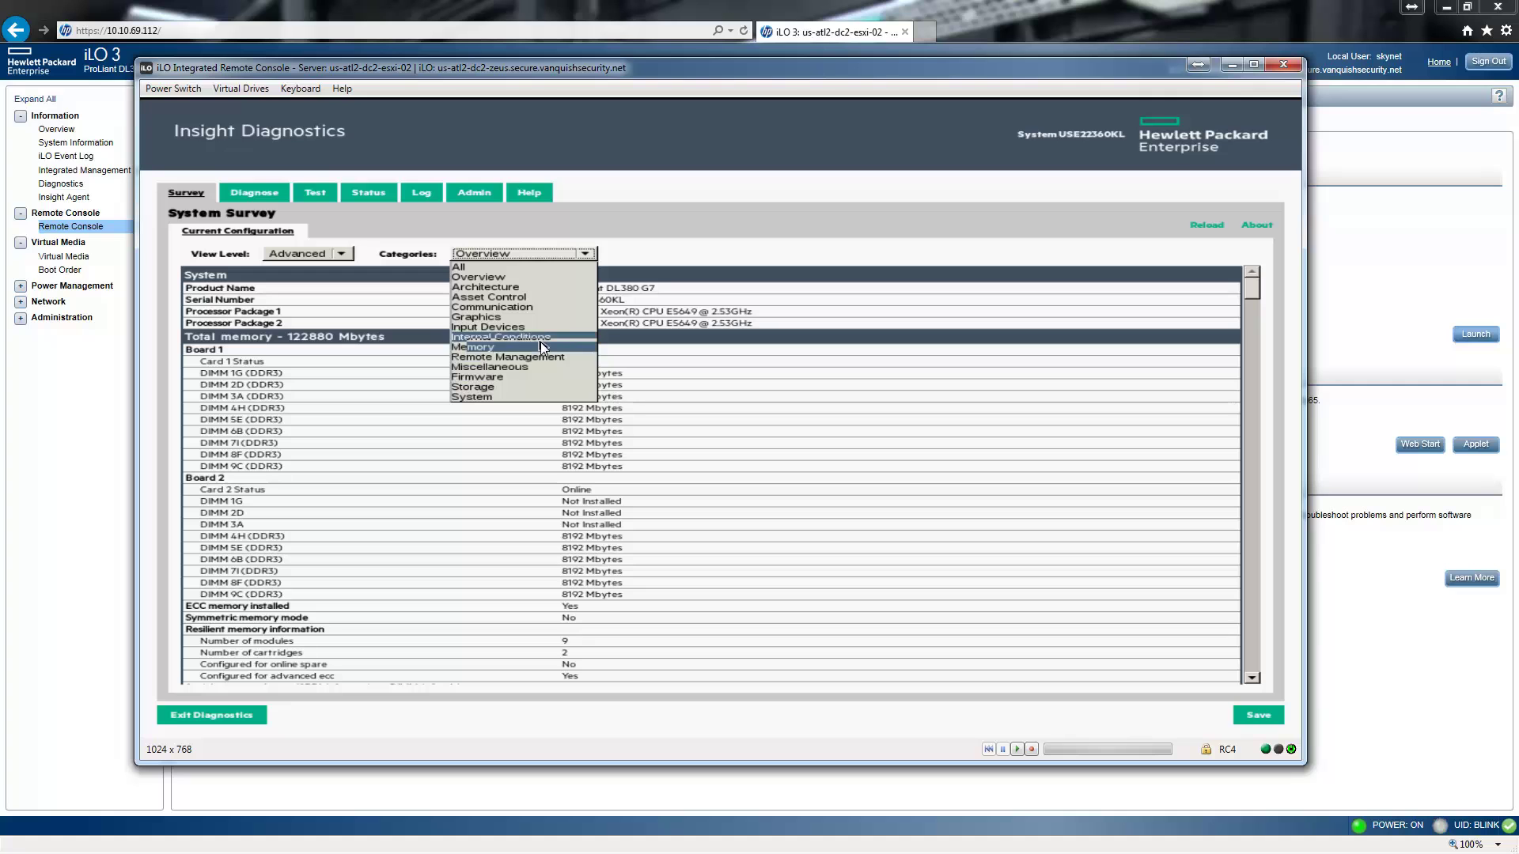
# - Show the System category and scroll through processor details down to BIOS P67
pyautogui.click(530, 397)
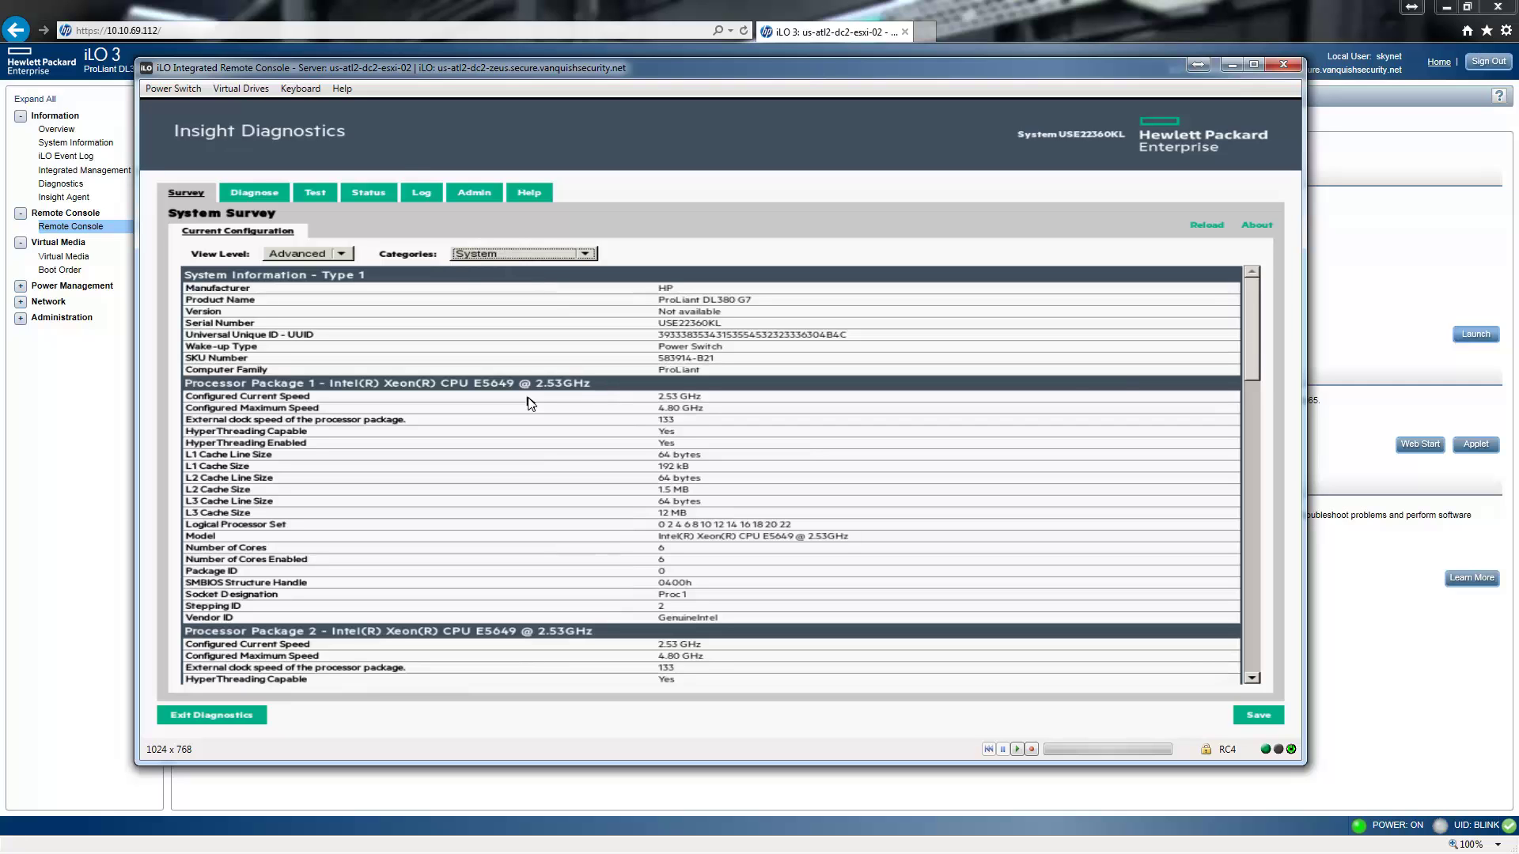
pyautogui.moveTo(1245, 349); pyautogui.dragTo(1253, 287)
pyautogui.moveTo(1241, 356); pyautogui.dragTo(1249, 645)
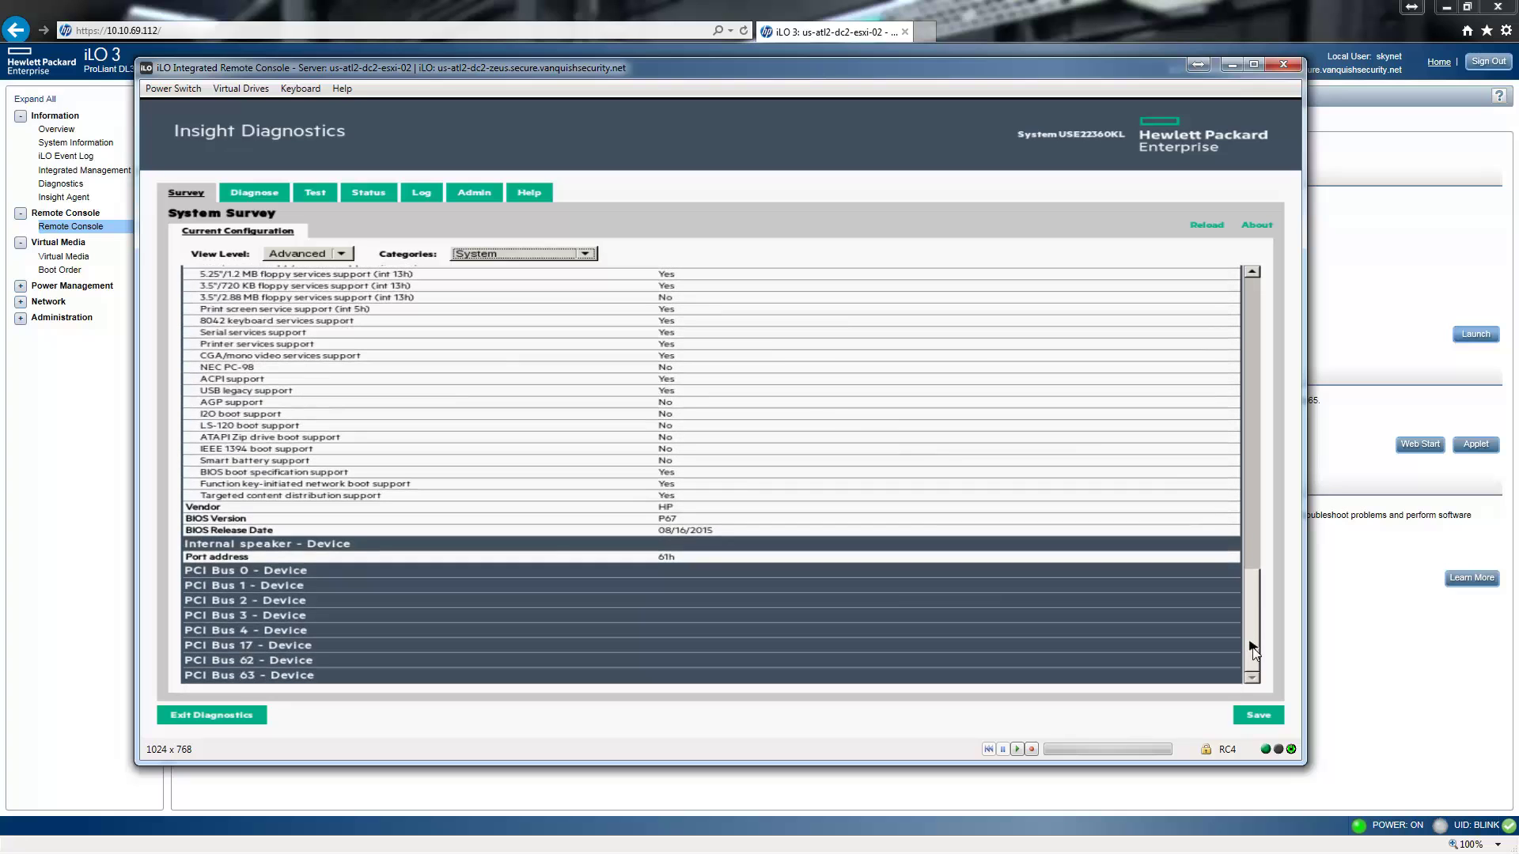
# - Switch to the Storage category and scroll through the Smart Array, 600.1 GB SAS and USB drives
pyautogui.click(590, 254)
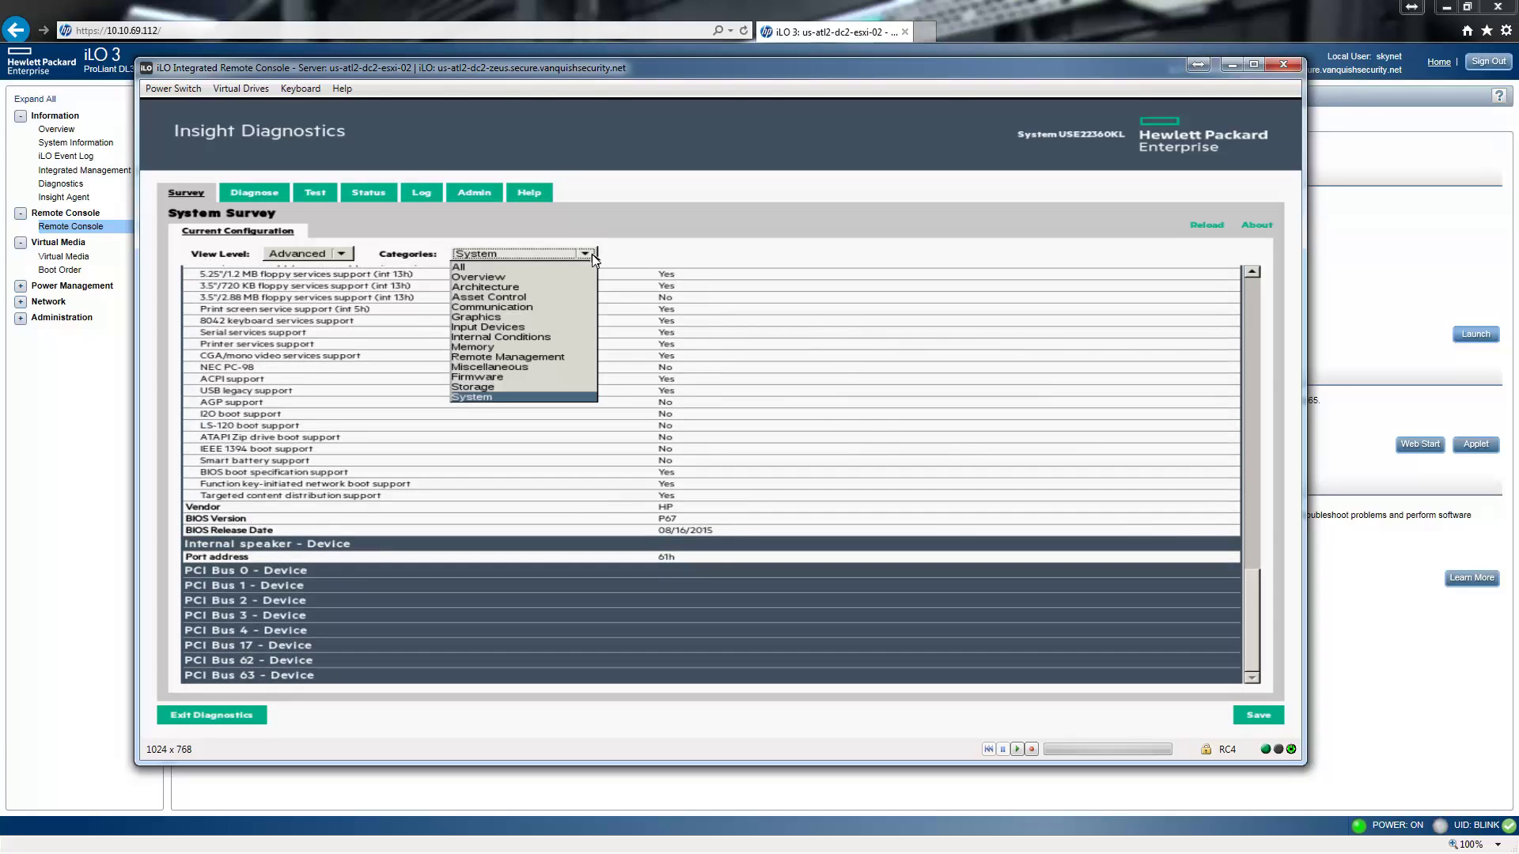
pyautogui.click(557, 386)
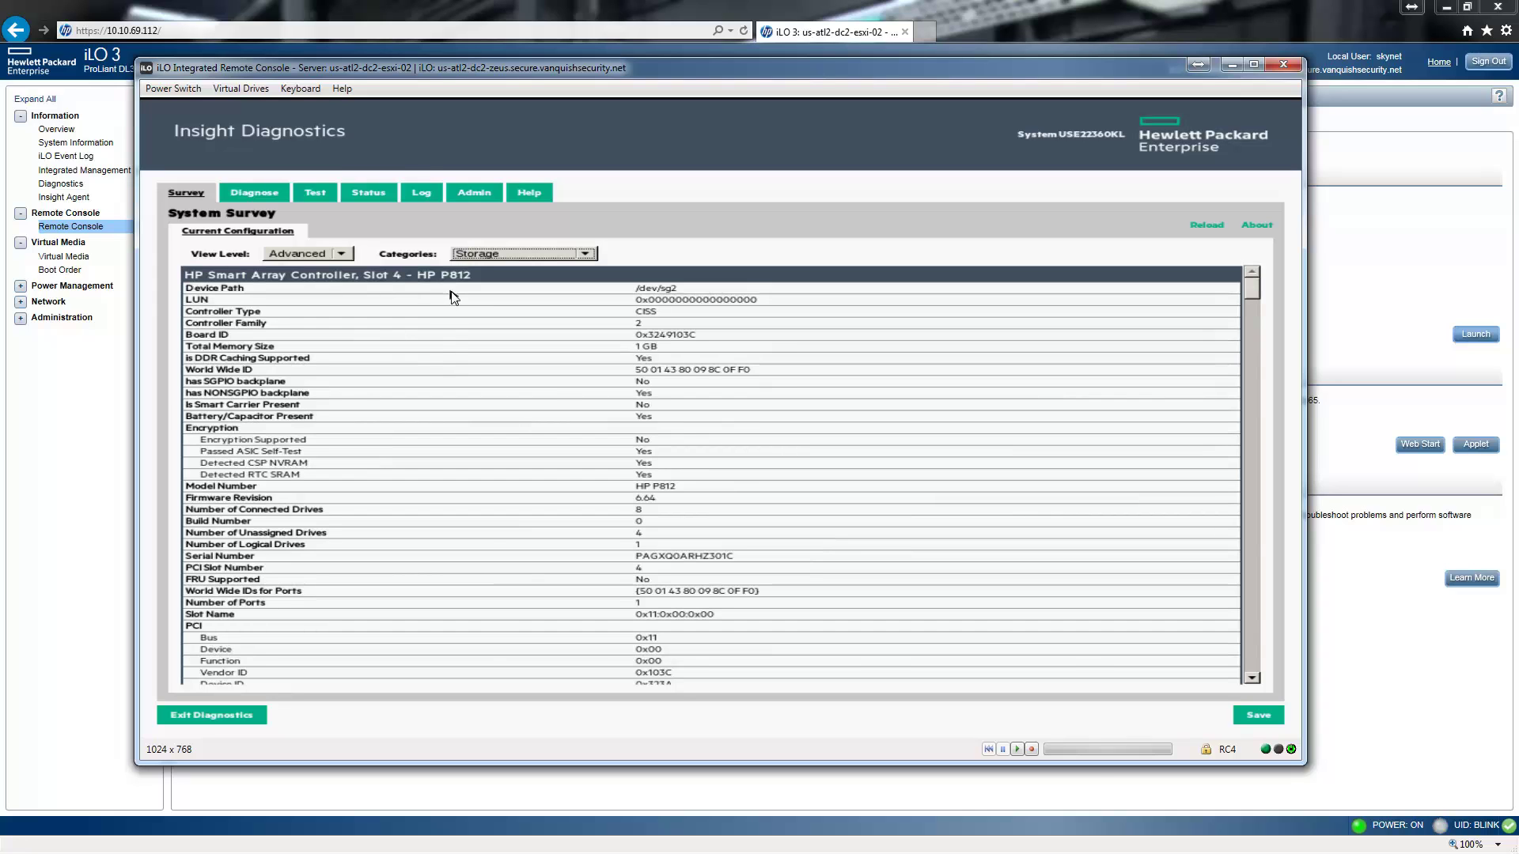
pyautogui.click(679, 346)
pyautogui.moveTo(1258, 278); pyautogui.dragTo(1253, 319)
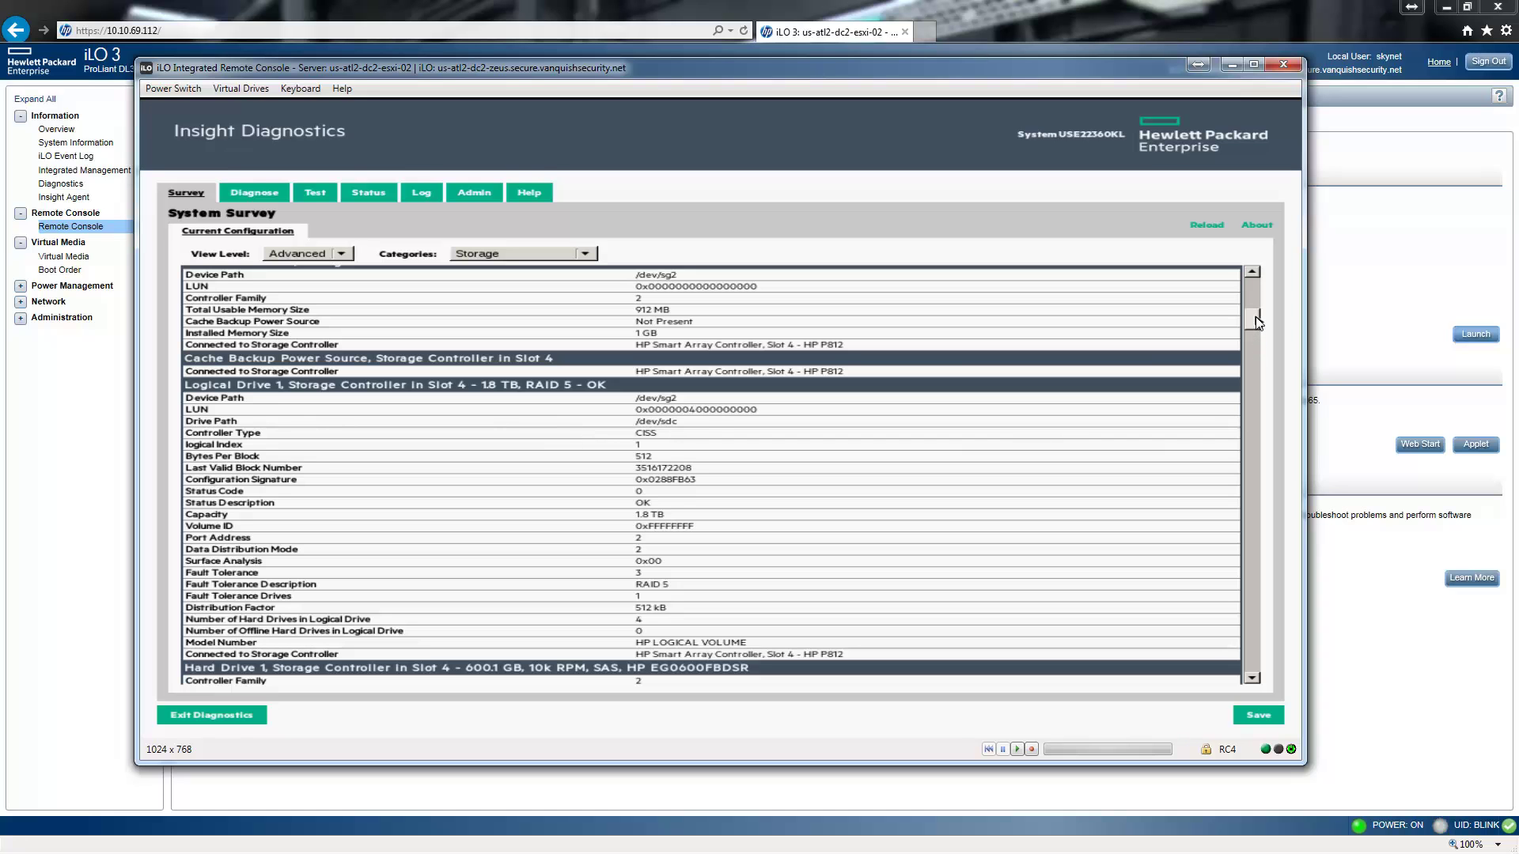
pyautogui.moveTo(1253, 320); pyautogui.dragTo(1249, 331)
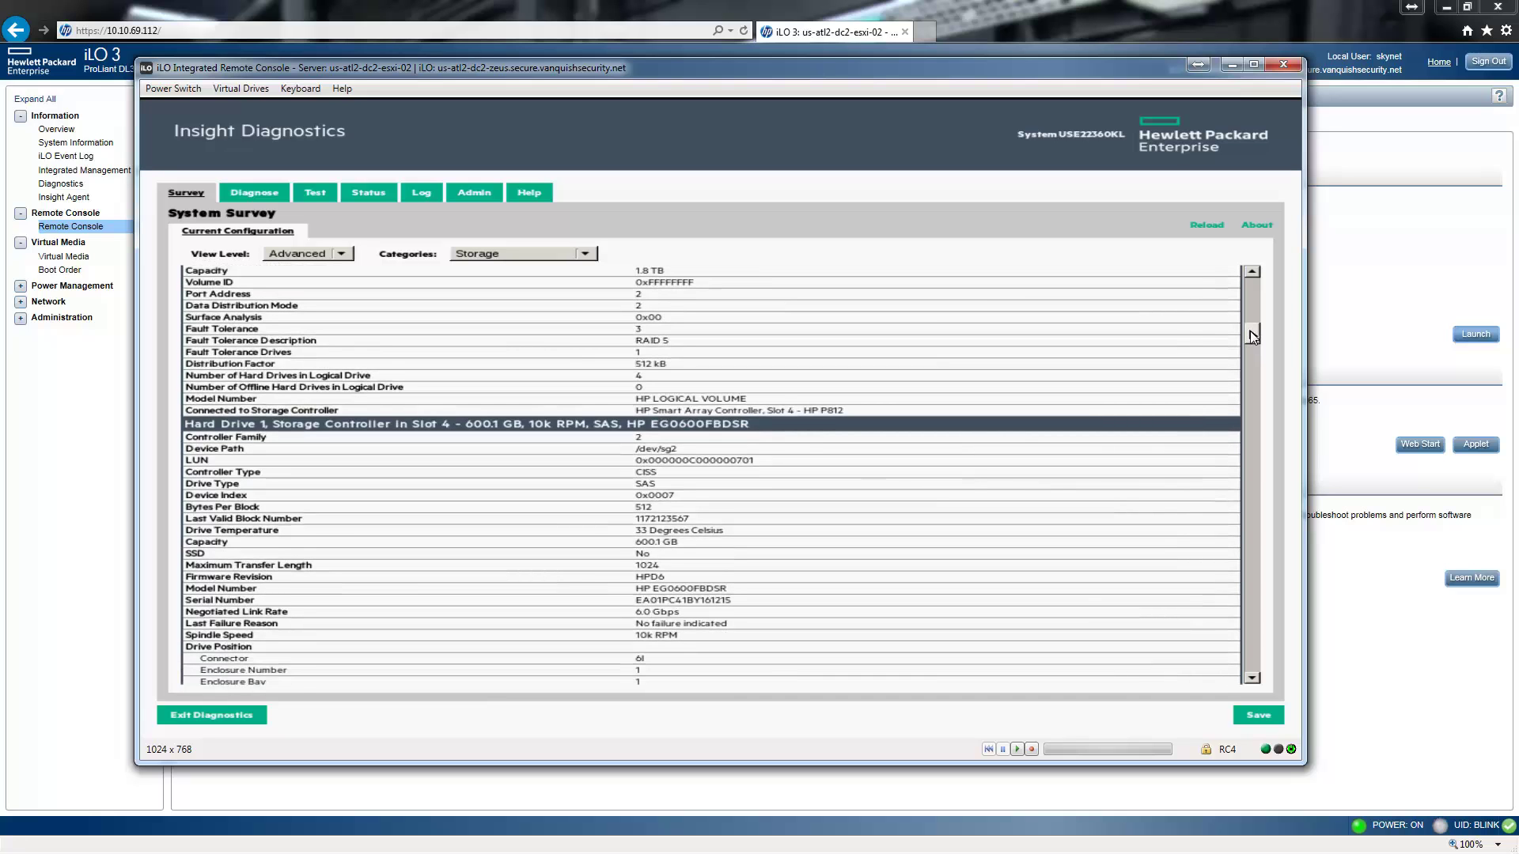
pyautogui.moveTo(1250, 331); pyautogui.dragTo(1278, 675)
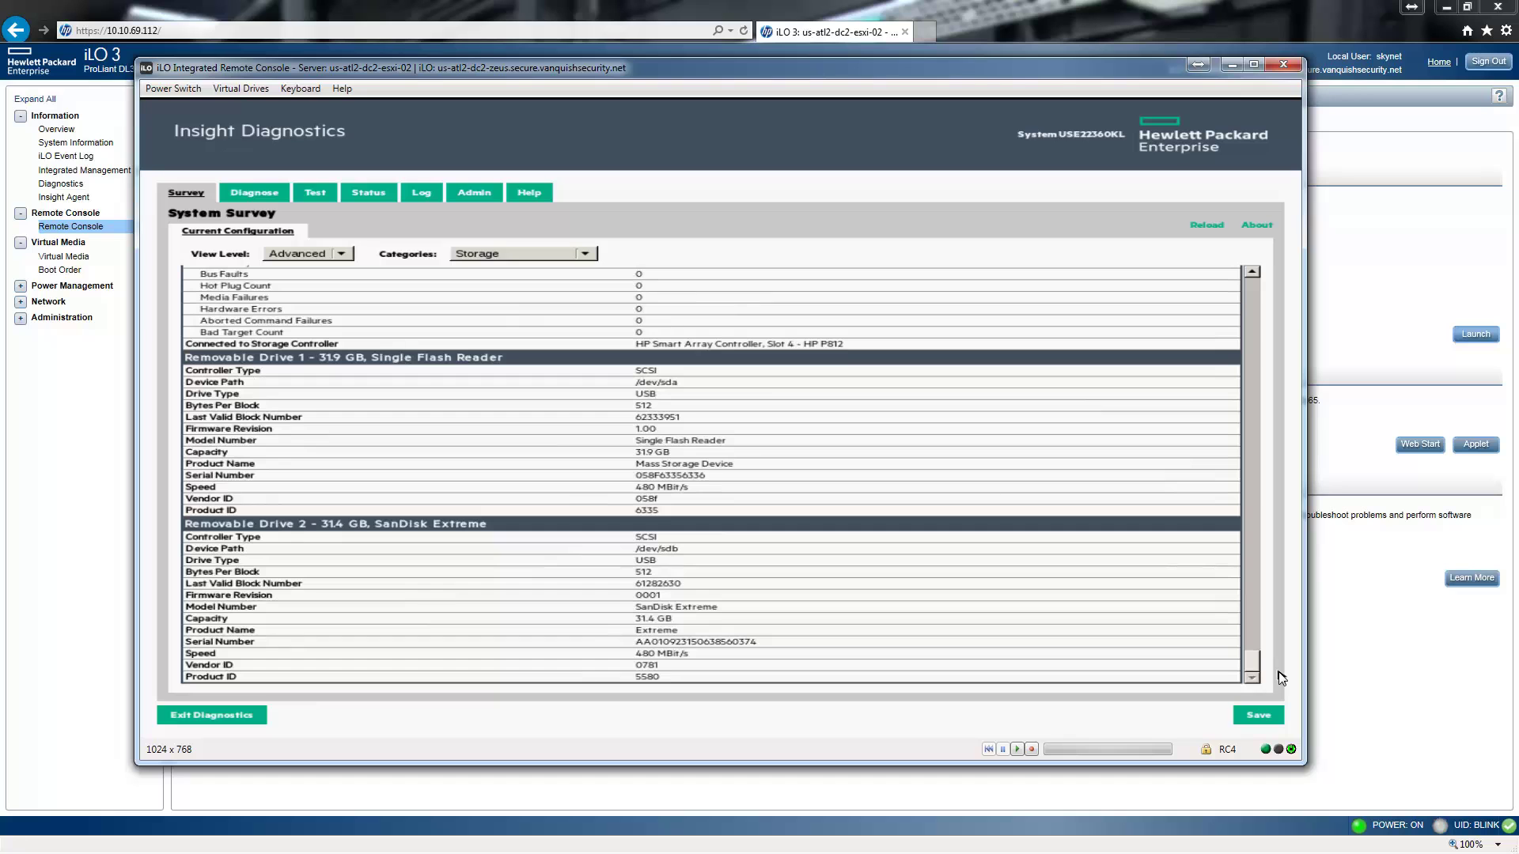
# - Show the Memory survey and scroll through the 8 GB PC3-10600R DIMM details totalling 122880 Mbytes
pyautogui.click(585, 254)
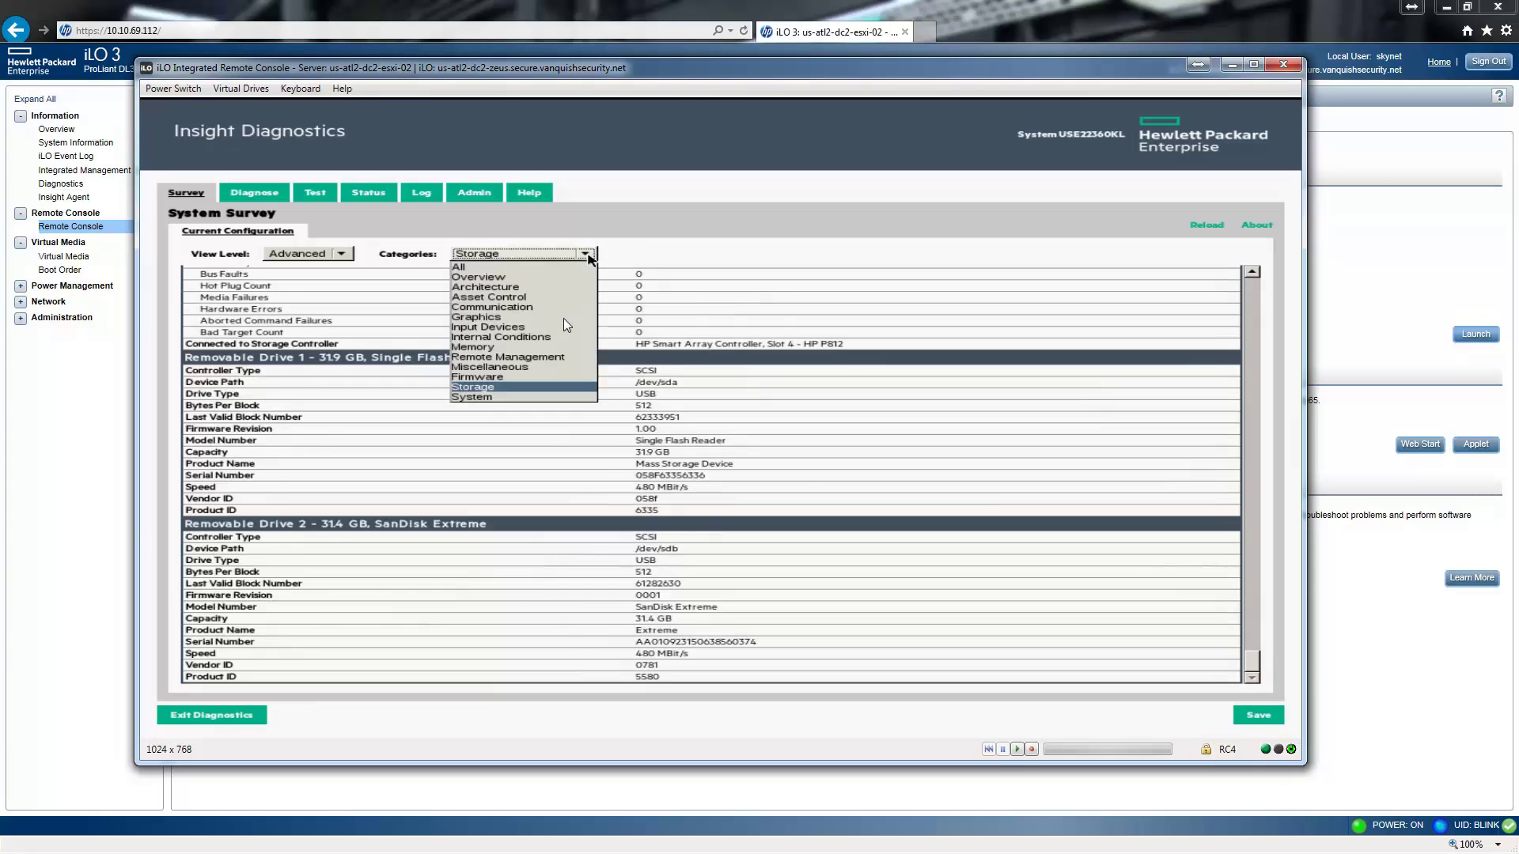
pyautogui.click(552, 347)
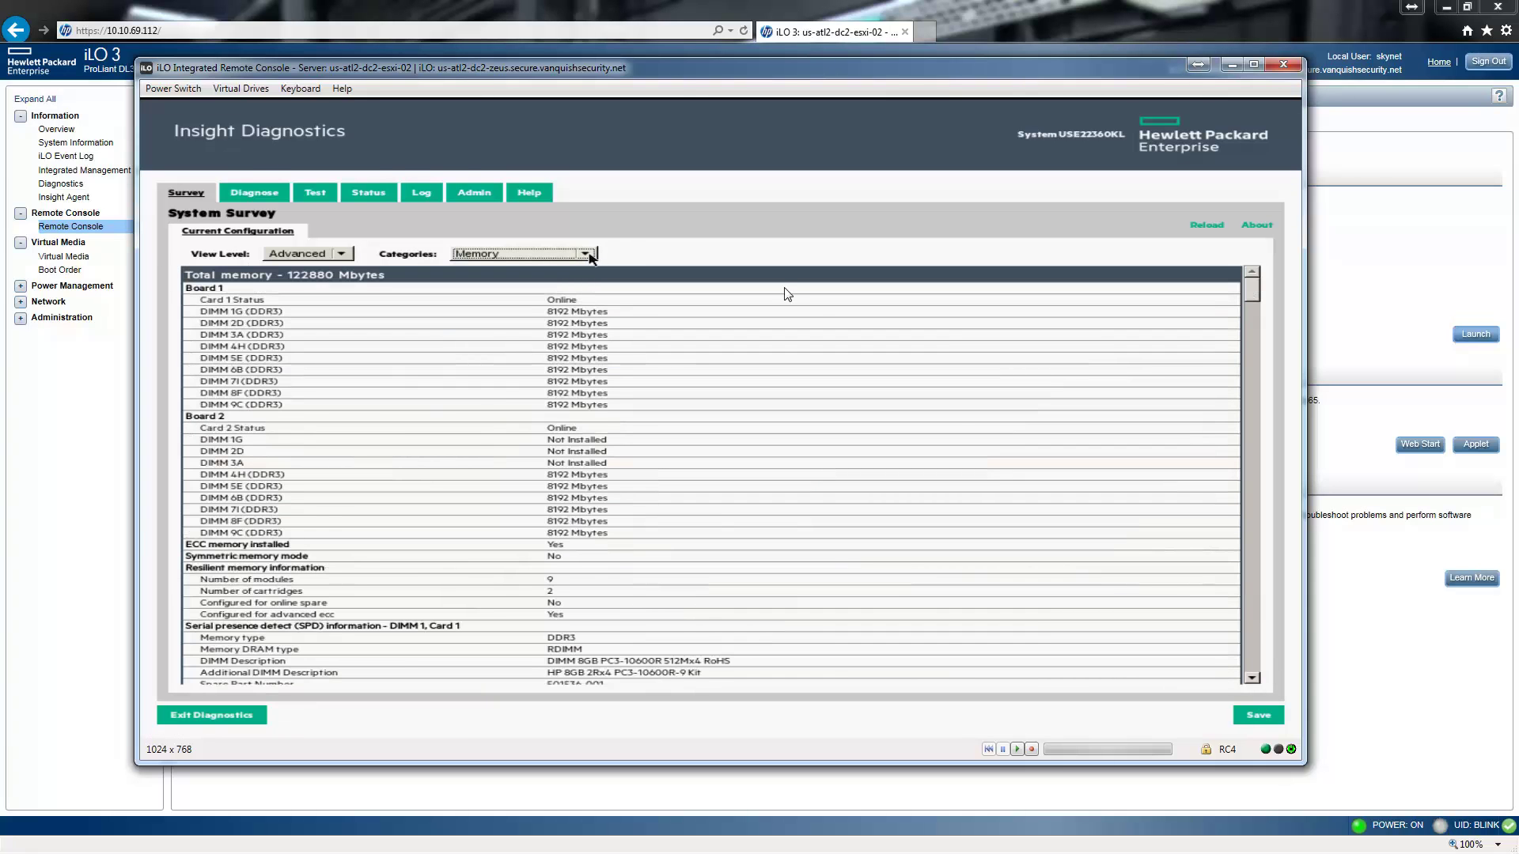
pyautogui.moveTo(1248, 293); pyautogui.dragTo(1246, 320)
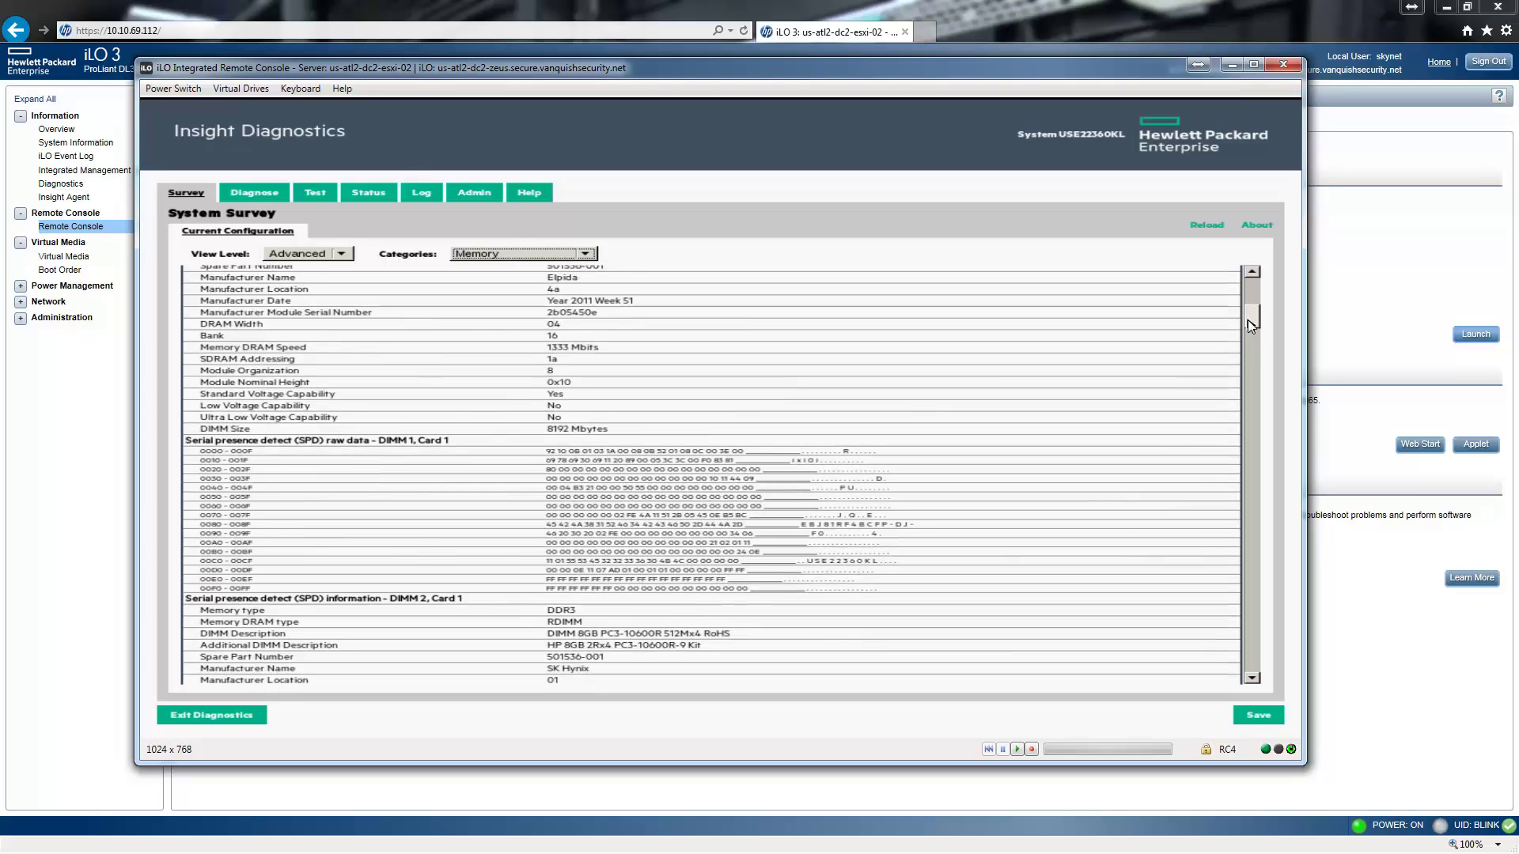
pyautogui.moveTo(1247, 320); pyautogui.dragTo(1253, 482)
pyautogui.moveTo(1253, 516); pyautogui.dragTo(1280, 699)
pyautogui.click(577, 254)
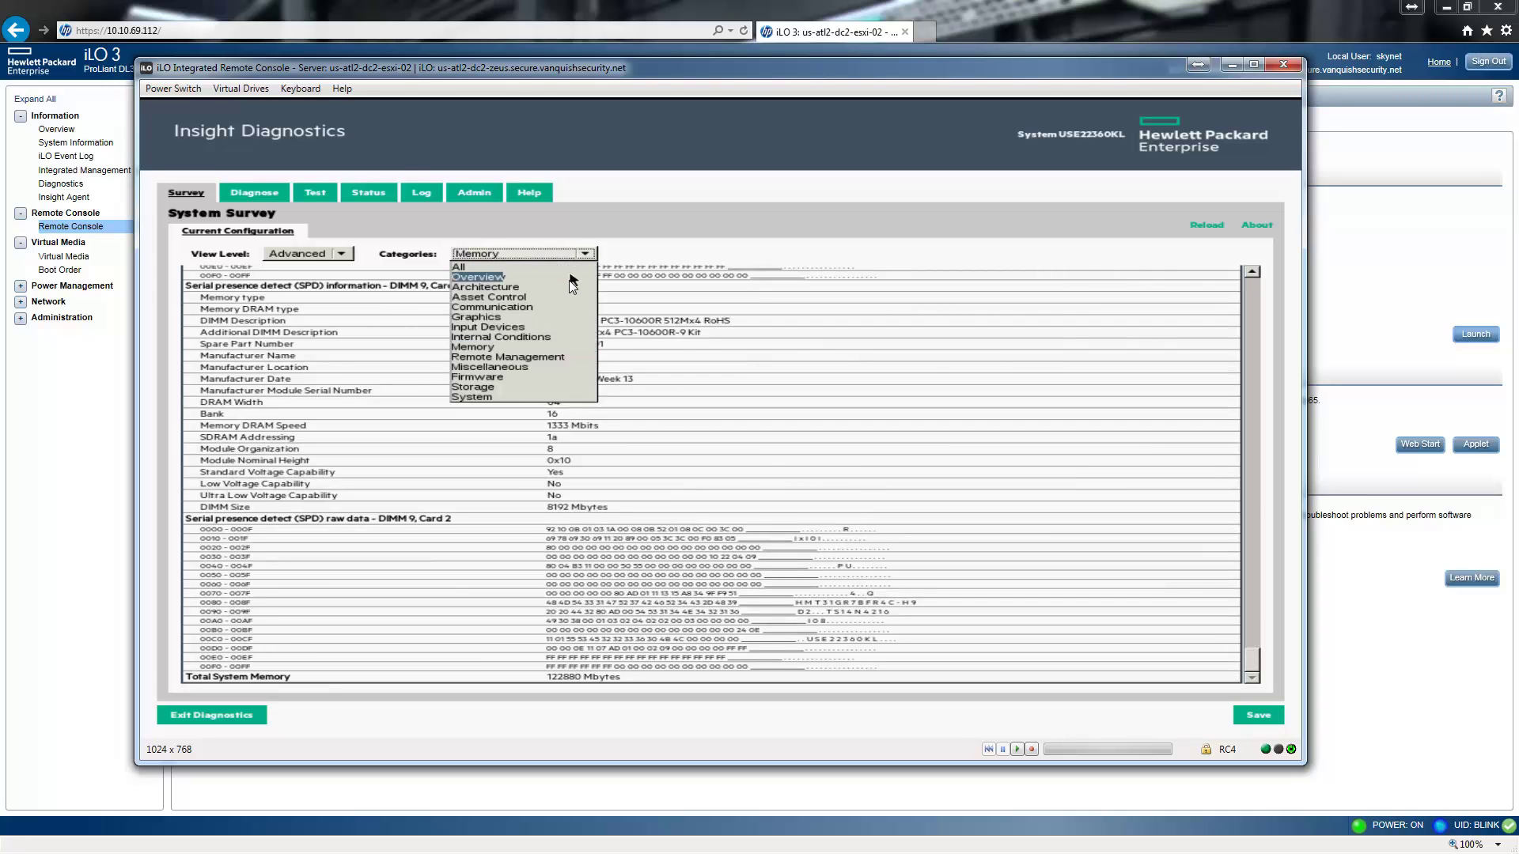
# - Switch the survey to Architecture to view BIOS Information Type 0 at 8192K Bytes
pyautogui.click(568, 286)
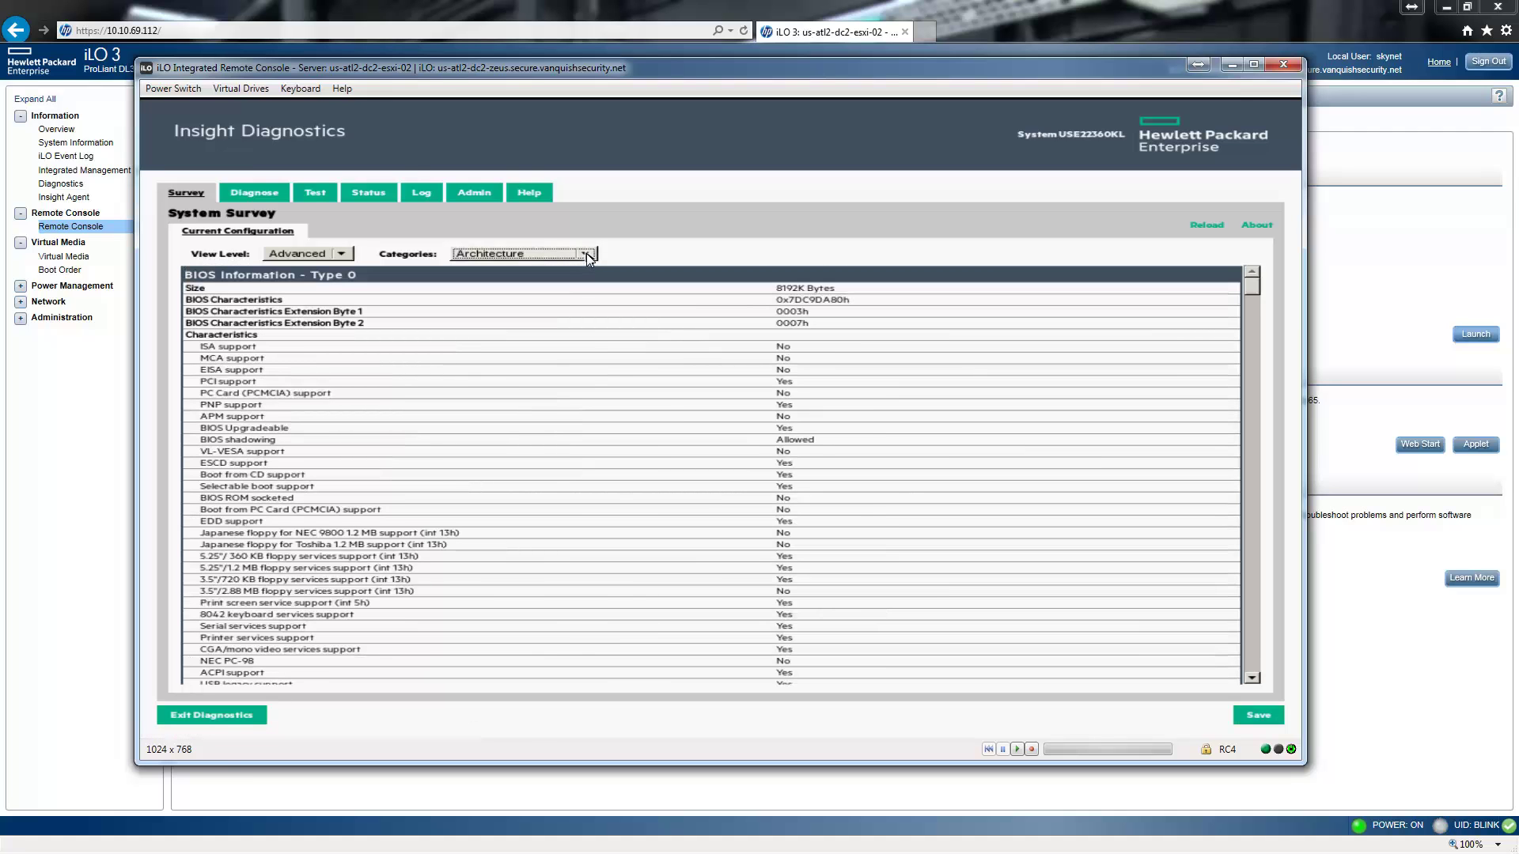
pyautogui.click(587, 253)
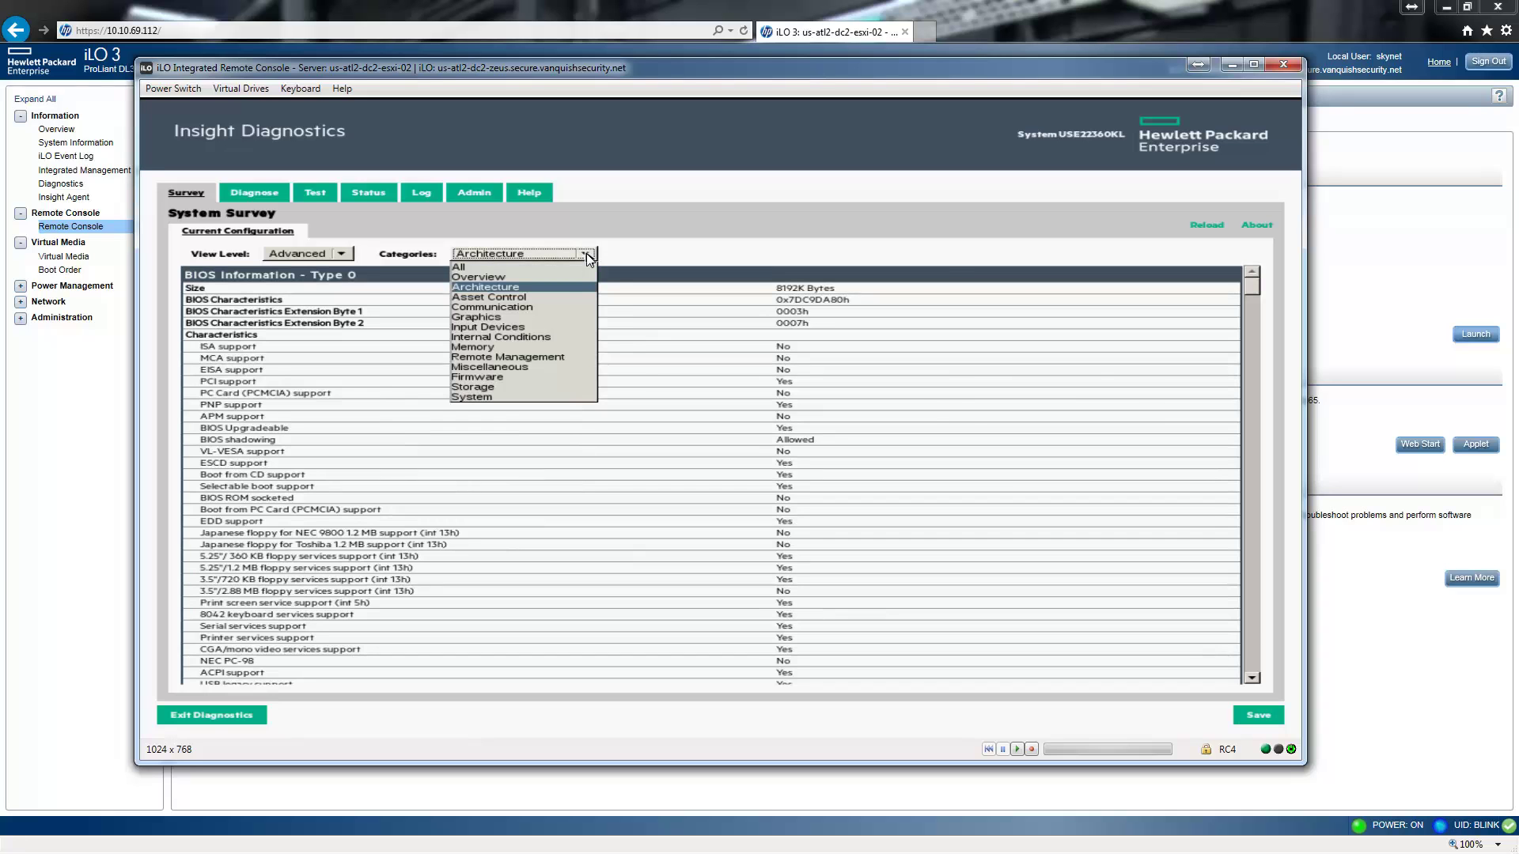
# - View the Communication category: Serial Port 0 at 3F8h, USB 2.0 ports and NC382i adapter
pyautogui.click(565, 308)
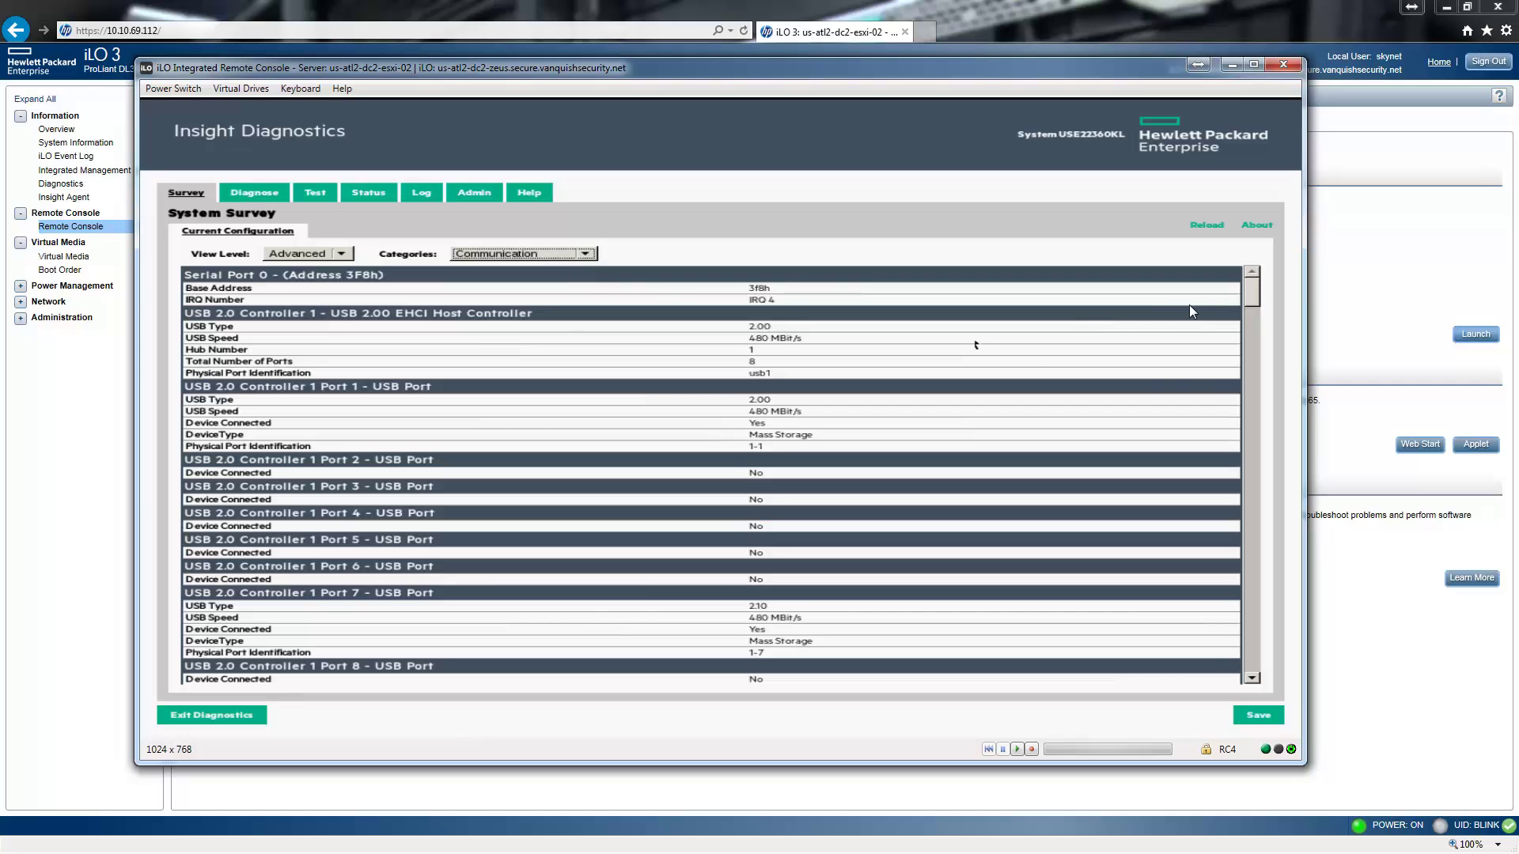
pyautogui.moveTo(1256, 298); pyautogui.dragTo(922, 179)
pyautogui.click(577, 254)
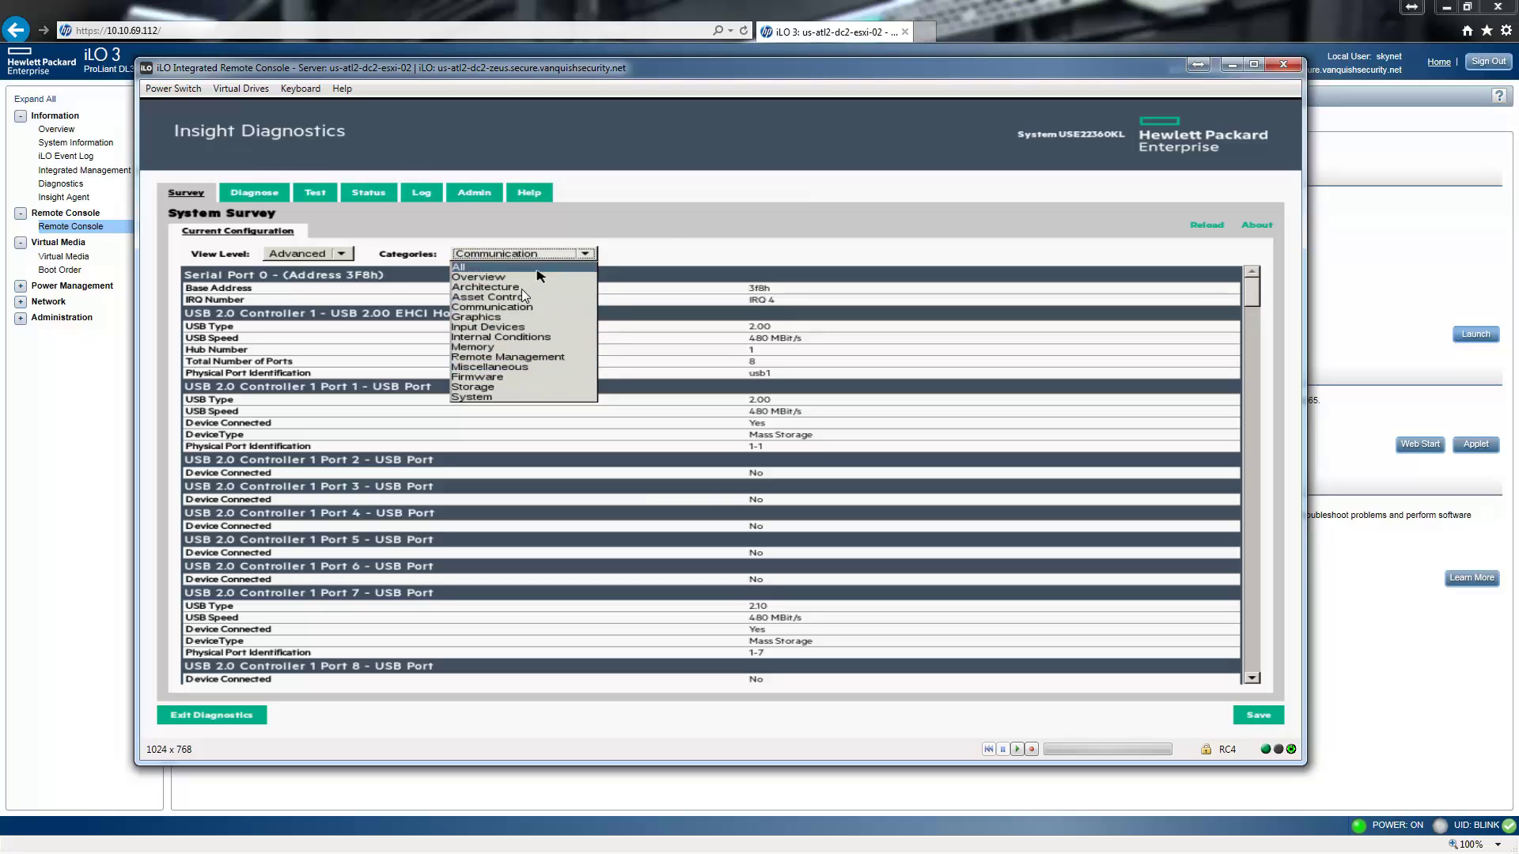
pyautogui.click(658, 223)
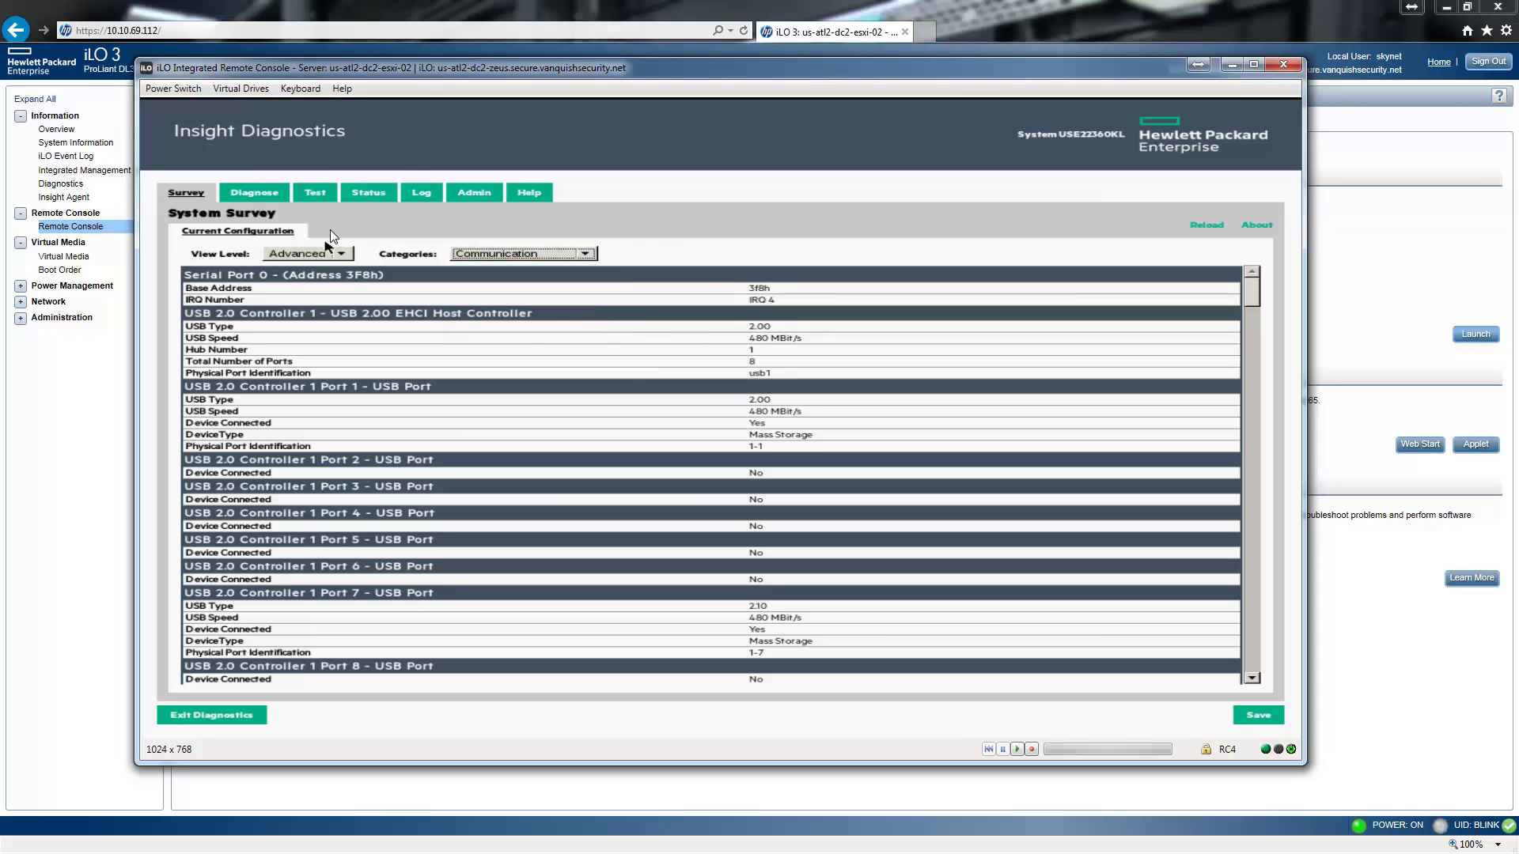
# - Open the Diagnose page and read then dismiss its hardware diagnosis information dialog
pyautogui.click(264, 193)
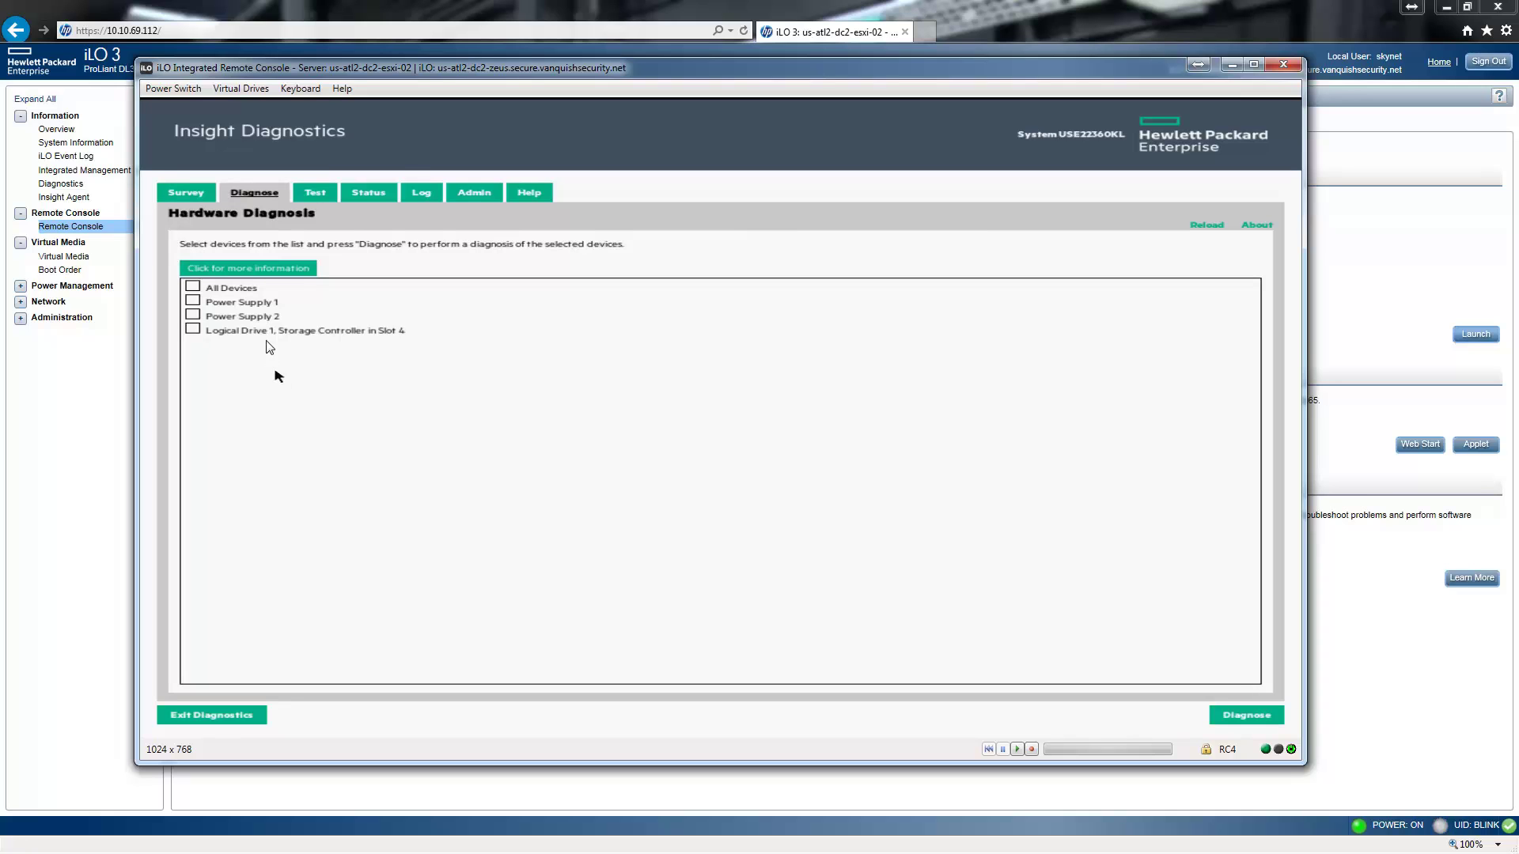
pyautogui.click(264, 271)
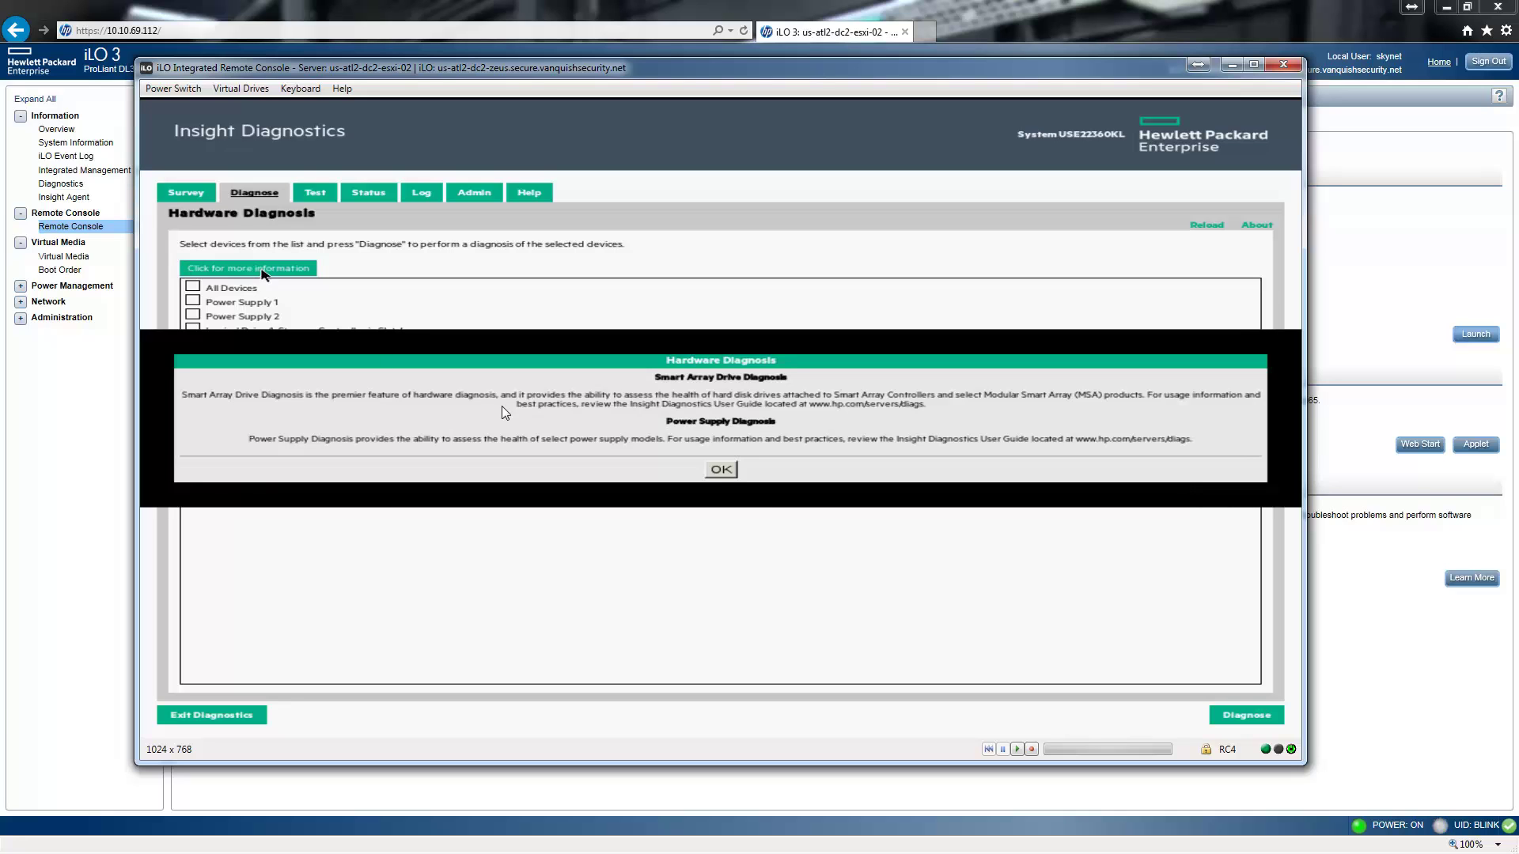
pyautogui.click(720, 470)
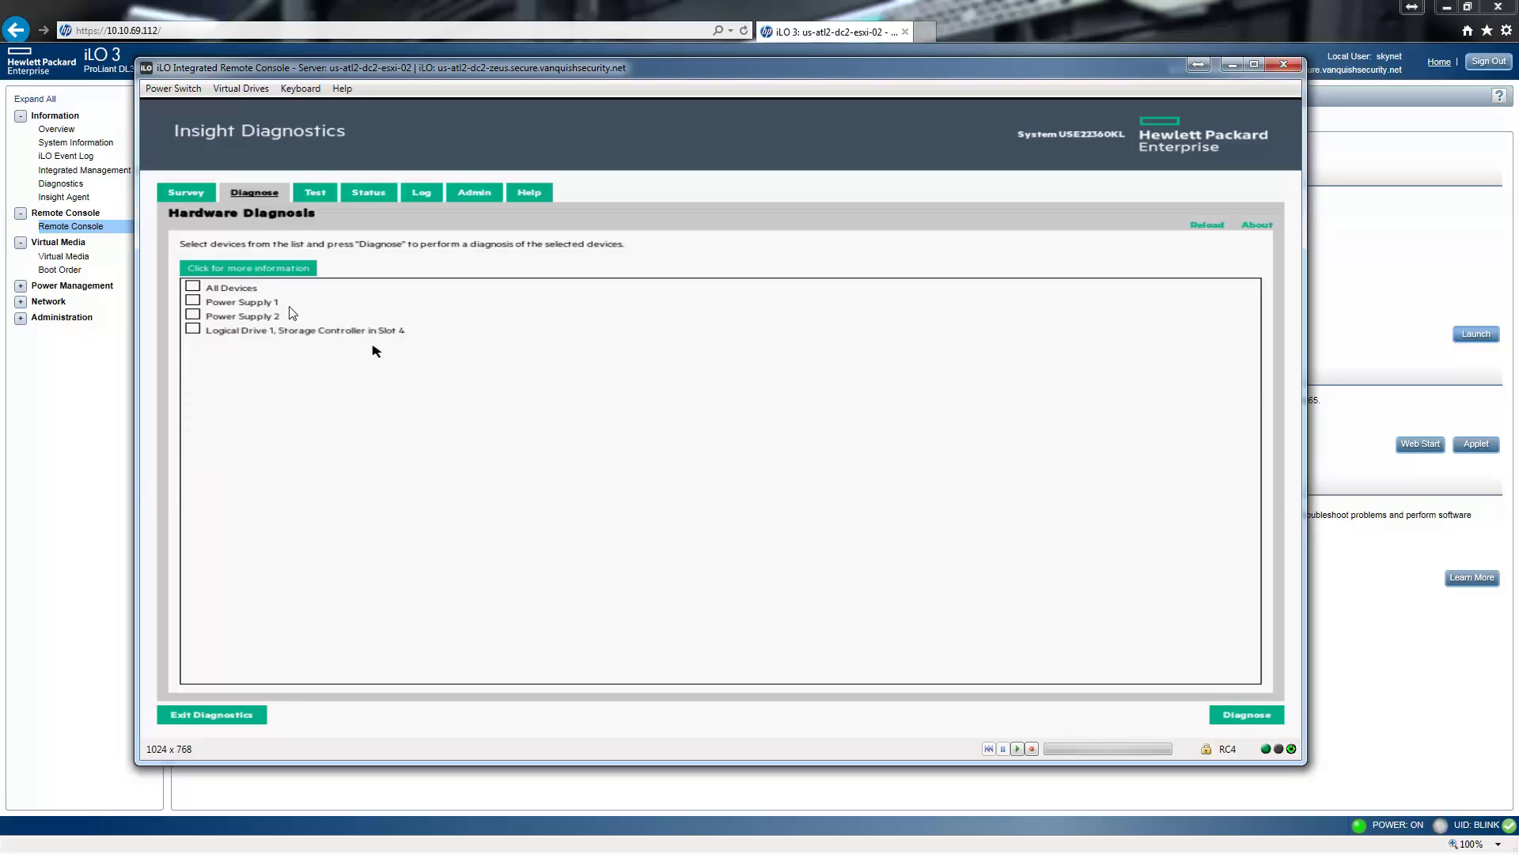
# - In the test setup, tick Hard Drives 5, 6, 8, 7 and Total memory
pyautogui.click(315, 196)
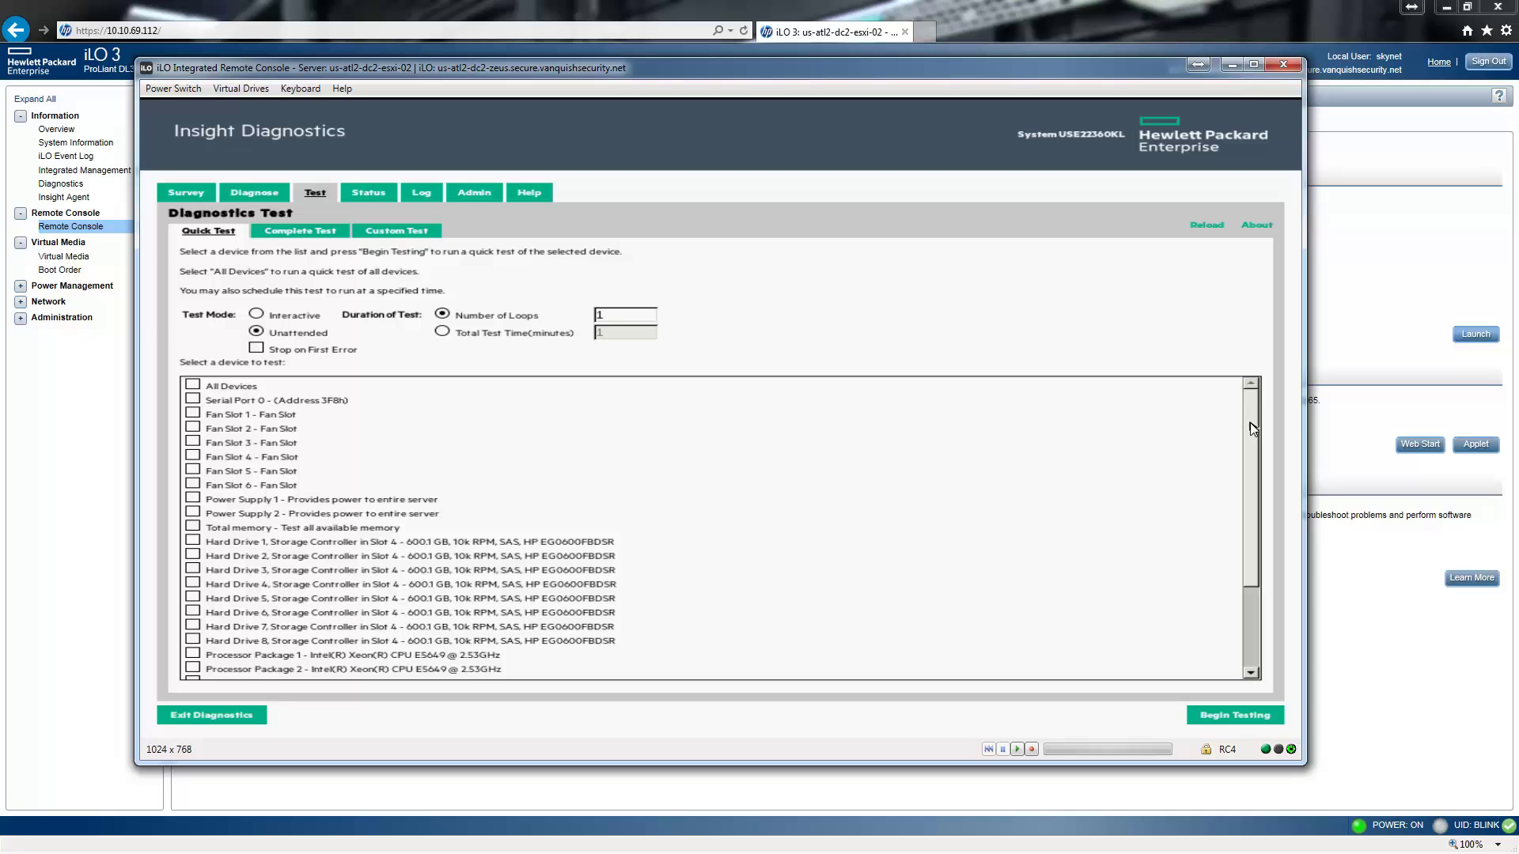
pyautogui.moveTo(1250, 423); pyautogui.dragTo(1248, 514)
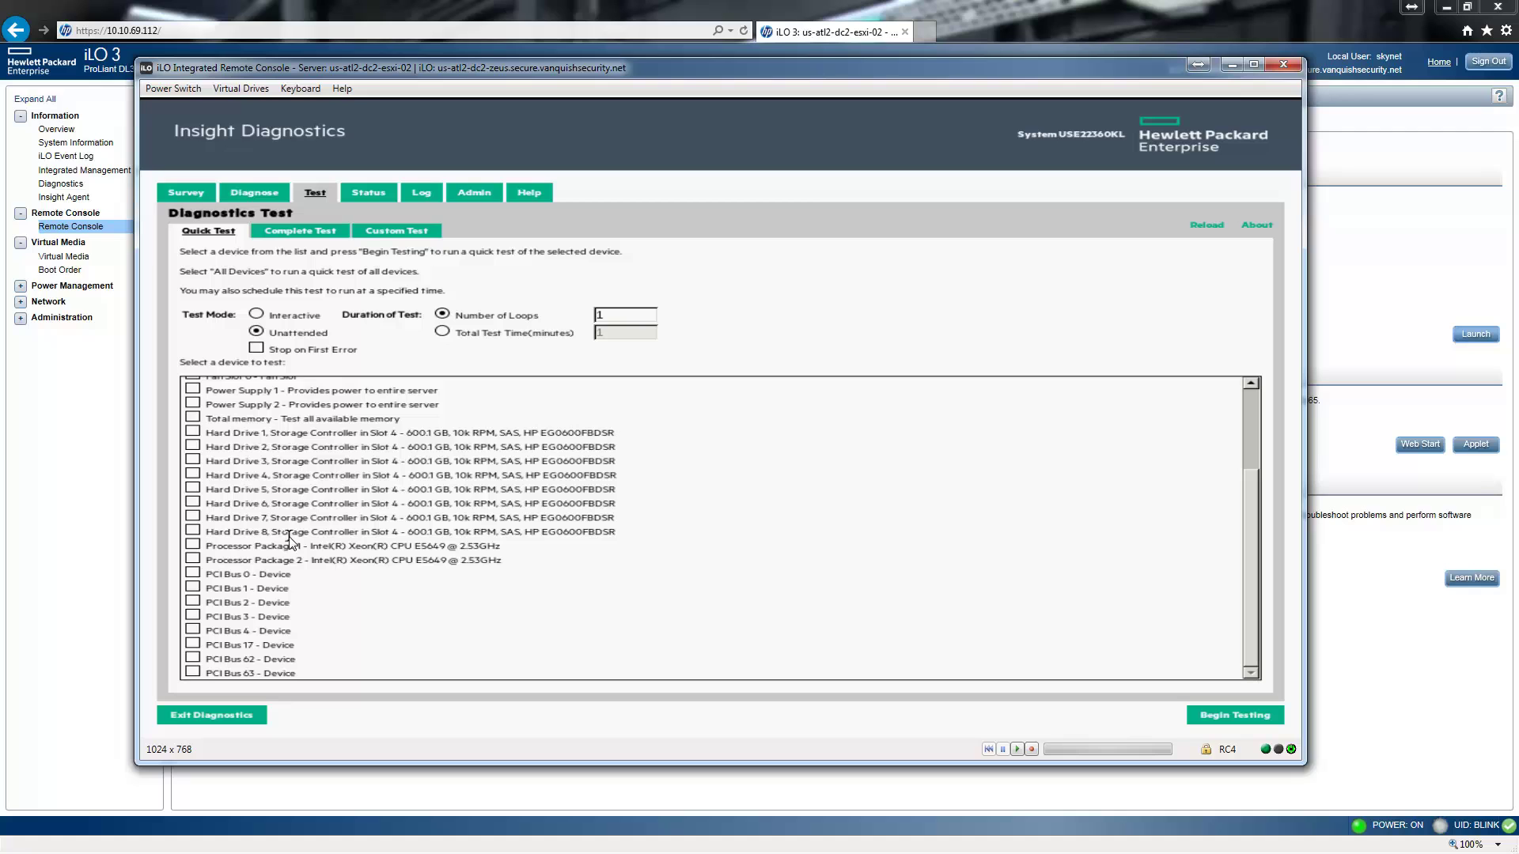
pyautogui.click(192, 490)
pyautogui.click(193, 504)
pyautogui.click(192, 531)
pyautogui.click(194, 517)
pyautogui.click(194, 420)
# - Enter 3 as the Number of Loops
pyautogui.moveTo(1246, 516); pyautogui.dragTo(1253, 401)
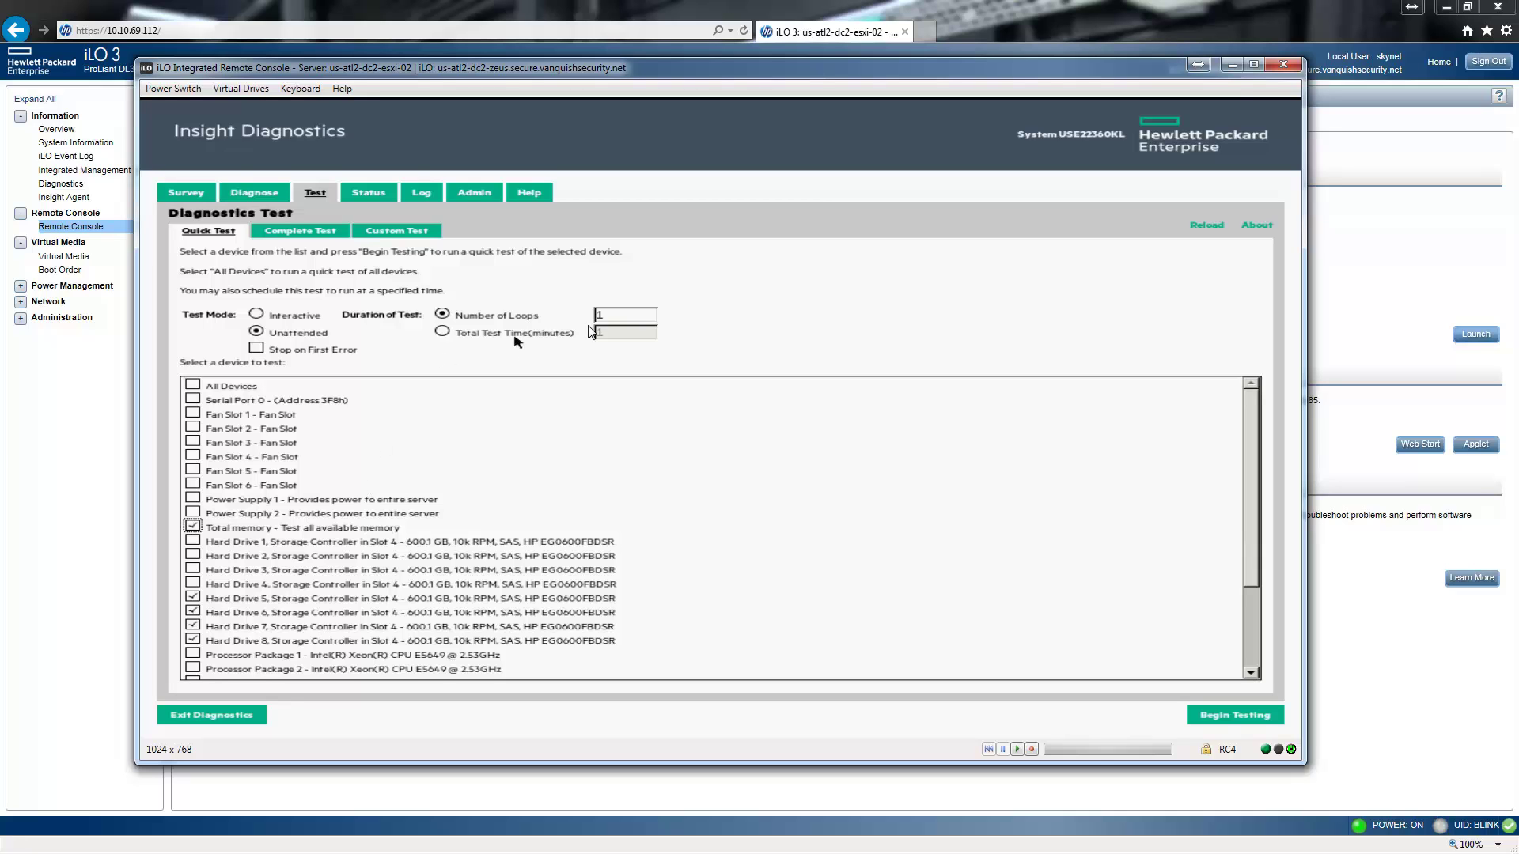
pyautogui.click(606, 315)
pyautogui.write('3')
# - On the Complete Test sub-tab, tick Hard Drives 5, 6, 7 and Total memory
pyautogui.click(315, 231)
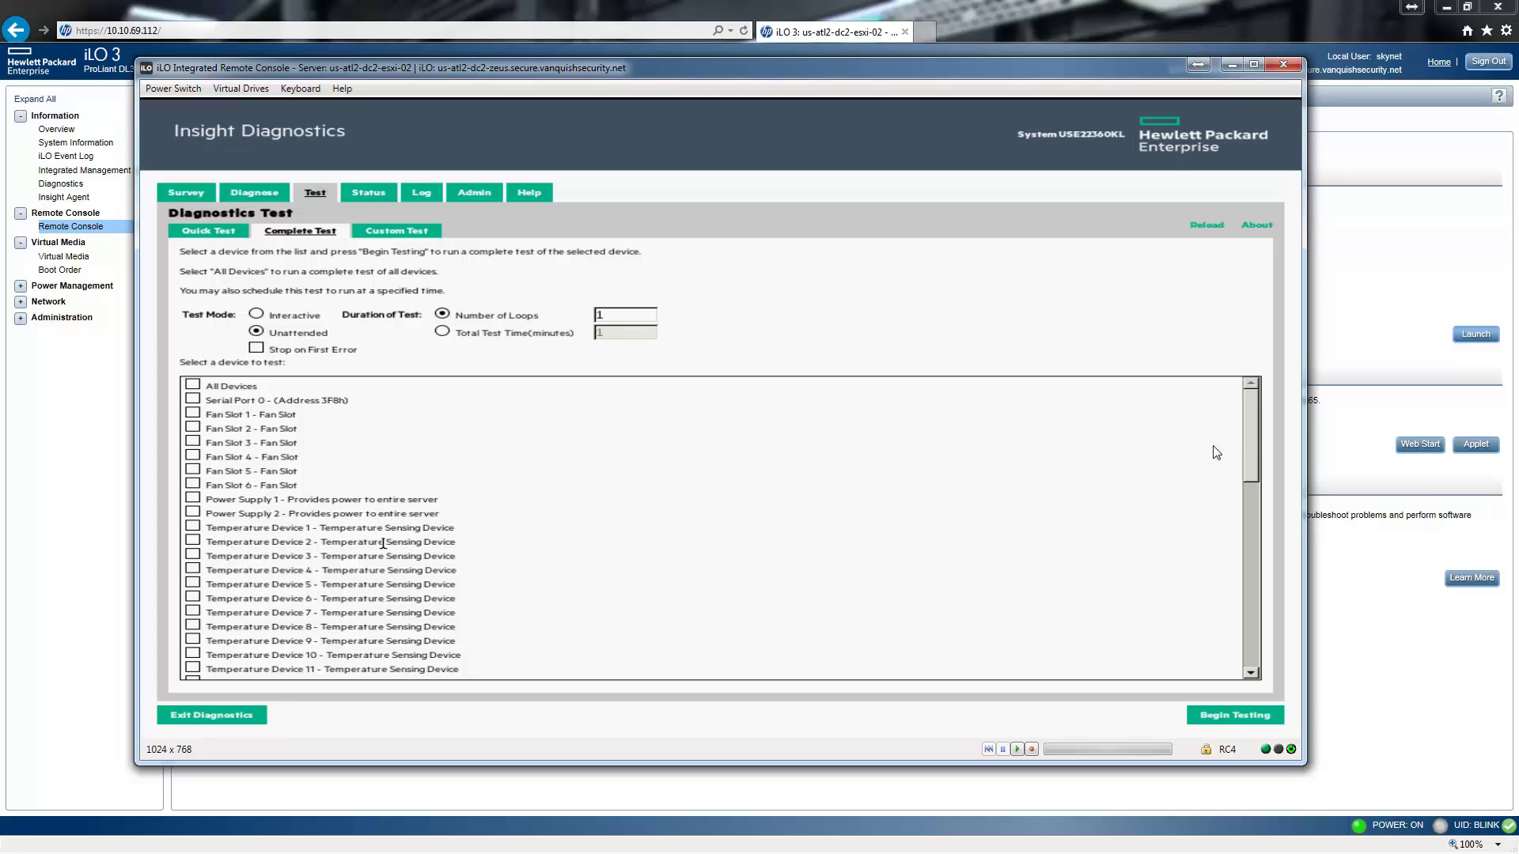
pyautogui.moveTo(1250, 435); pyautogui.dragTo(1248, 599)
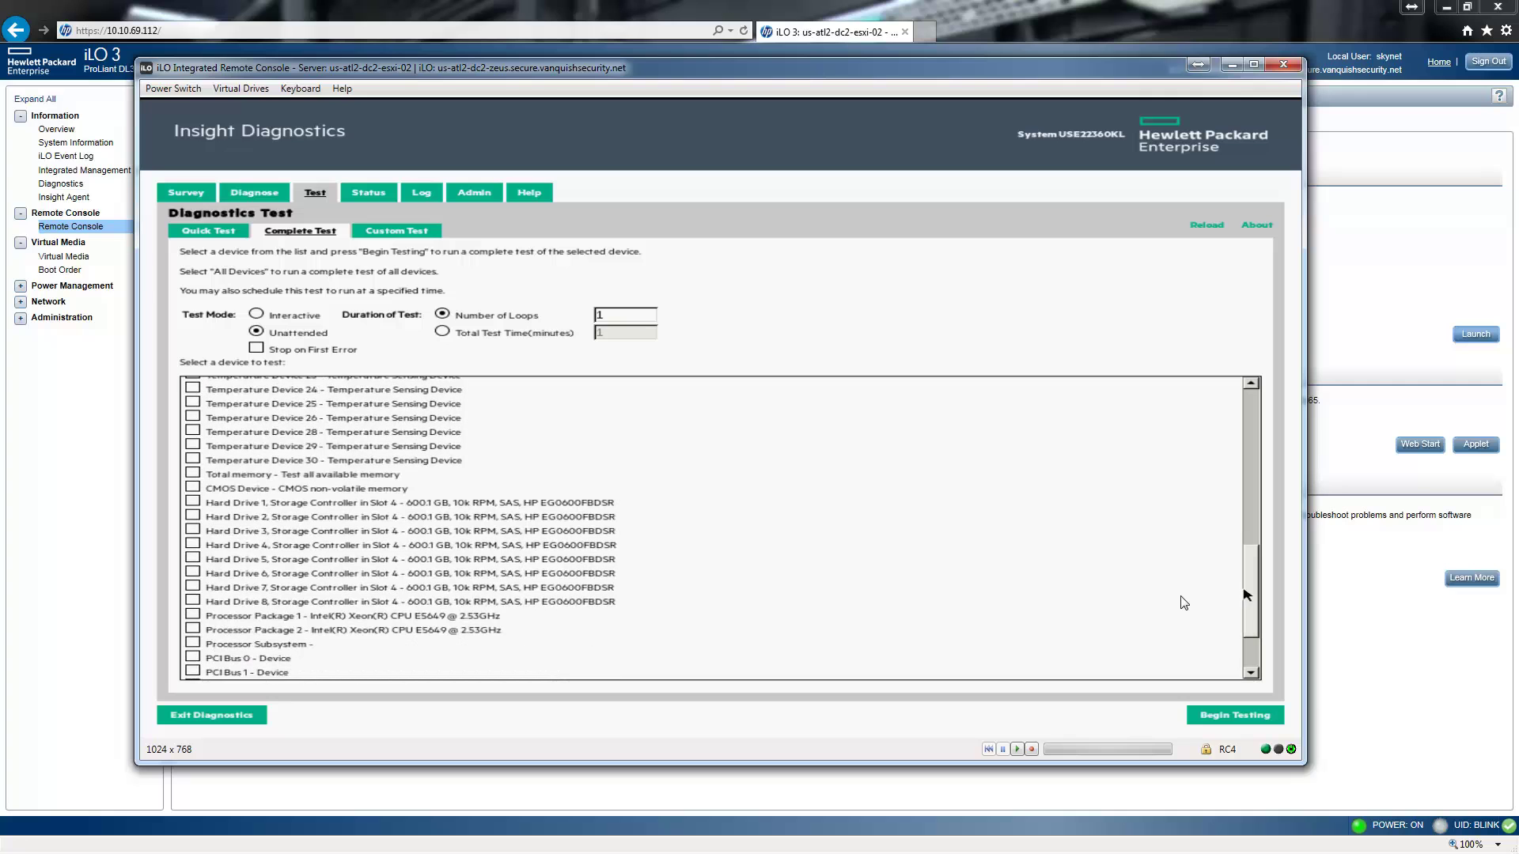
pyautogui.click(192, 559)
pyautogui.click(192, 573)
pyautogui.click(192, 588)
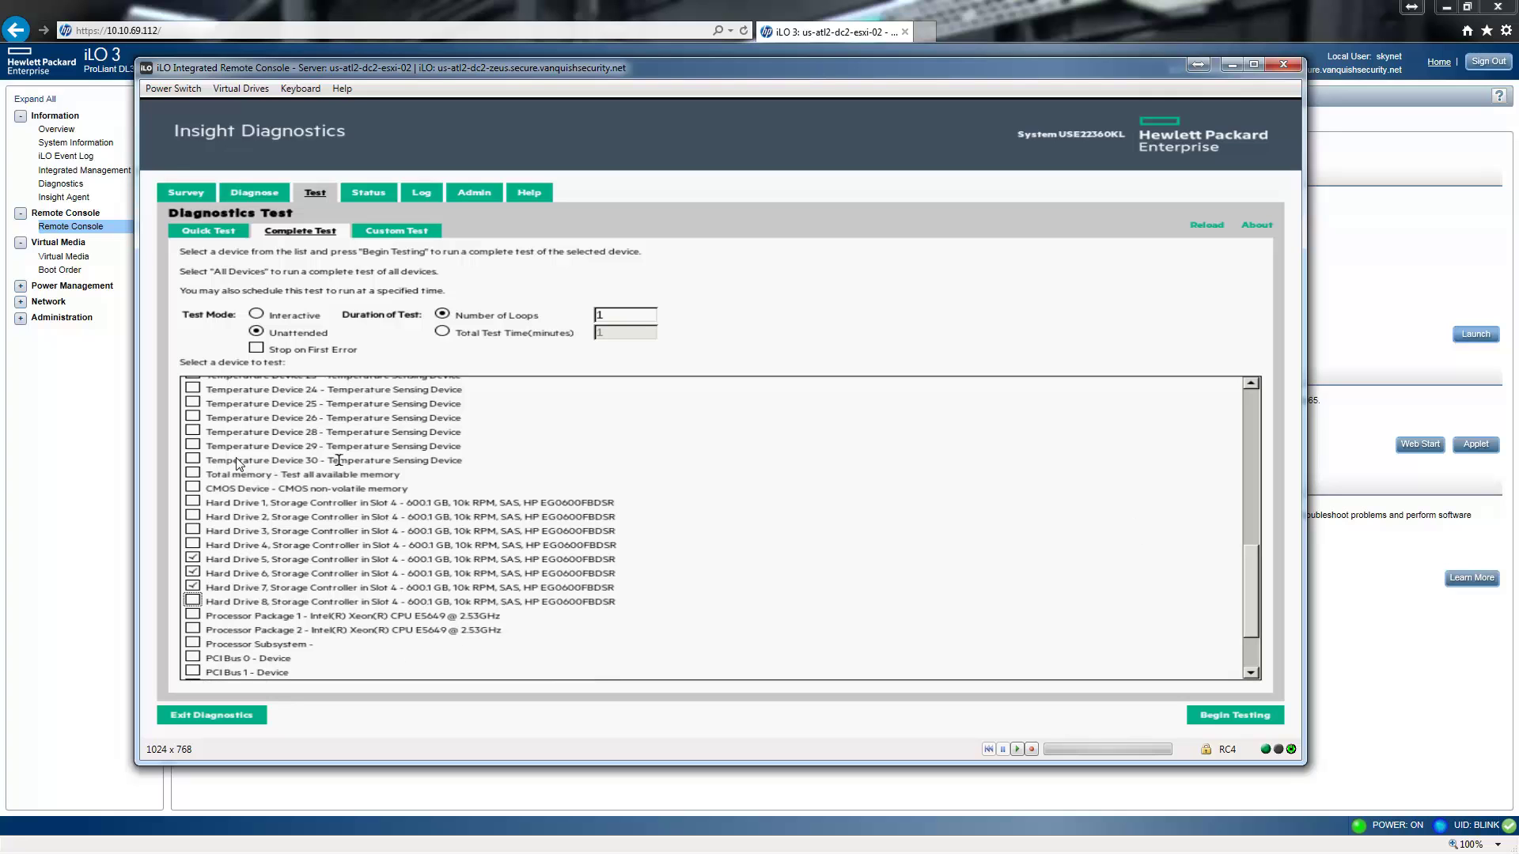
pyautogui.click(193, 473)
pyautogui.scroll(-2, 1239, 621)
pyautogui.moveTo(1240, 632); pyautogui.dragTo(1239, 449)
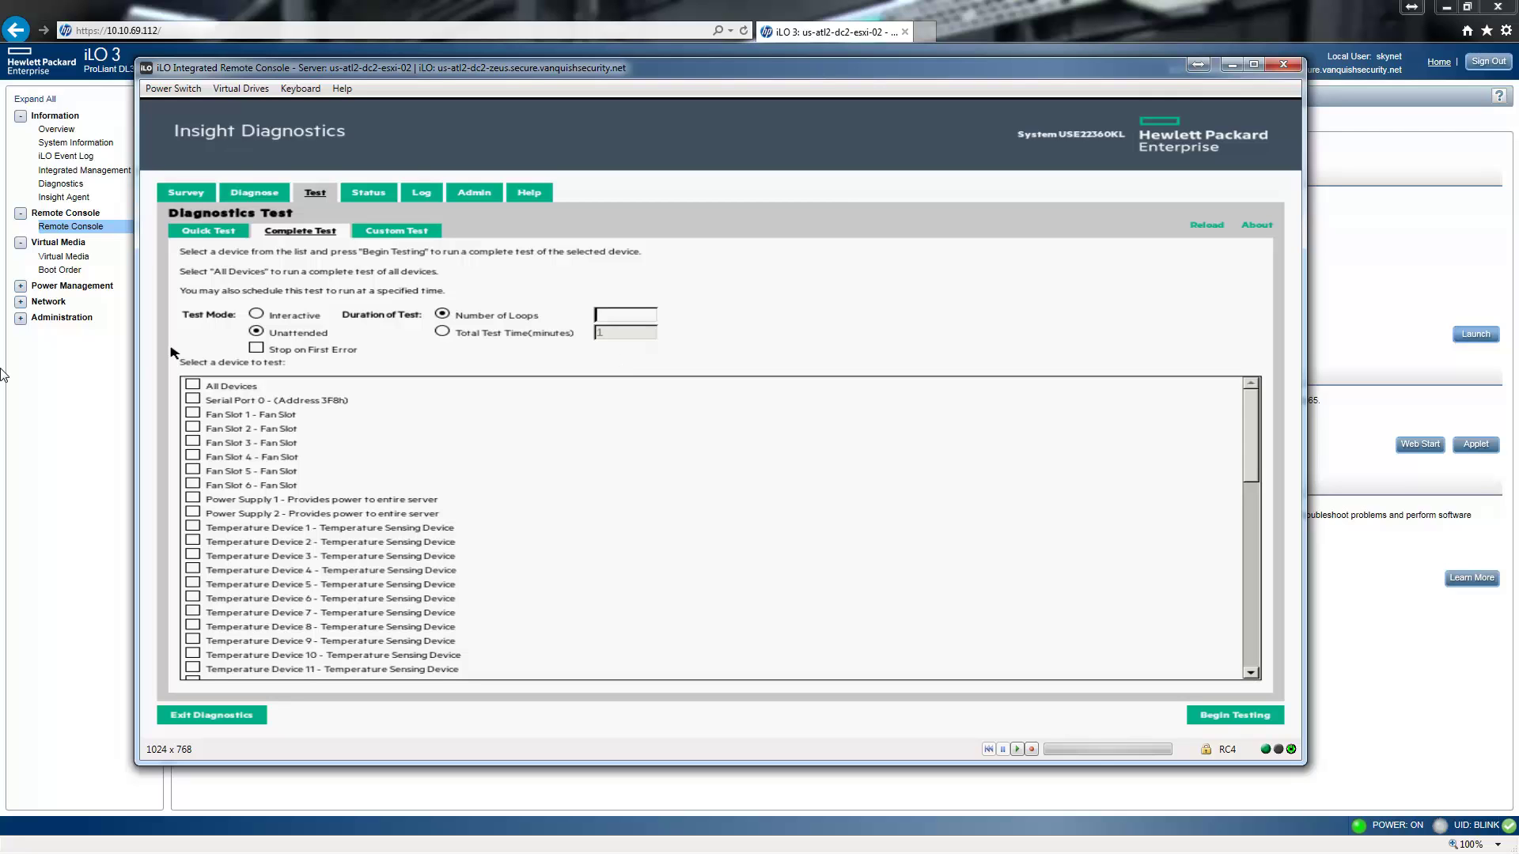
# - Set Number of Loops to 3 and keep the test mode Unattended
pyautogui.click(637, 314)
pyautogui.write('3')
pyautogui.click(276, 319)
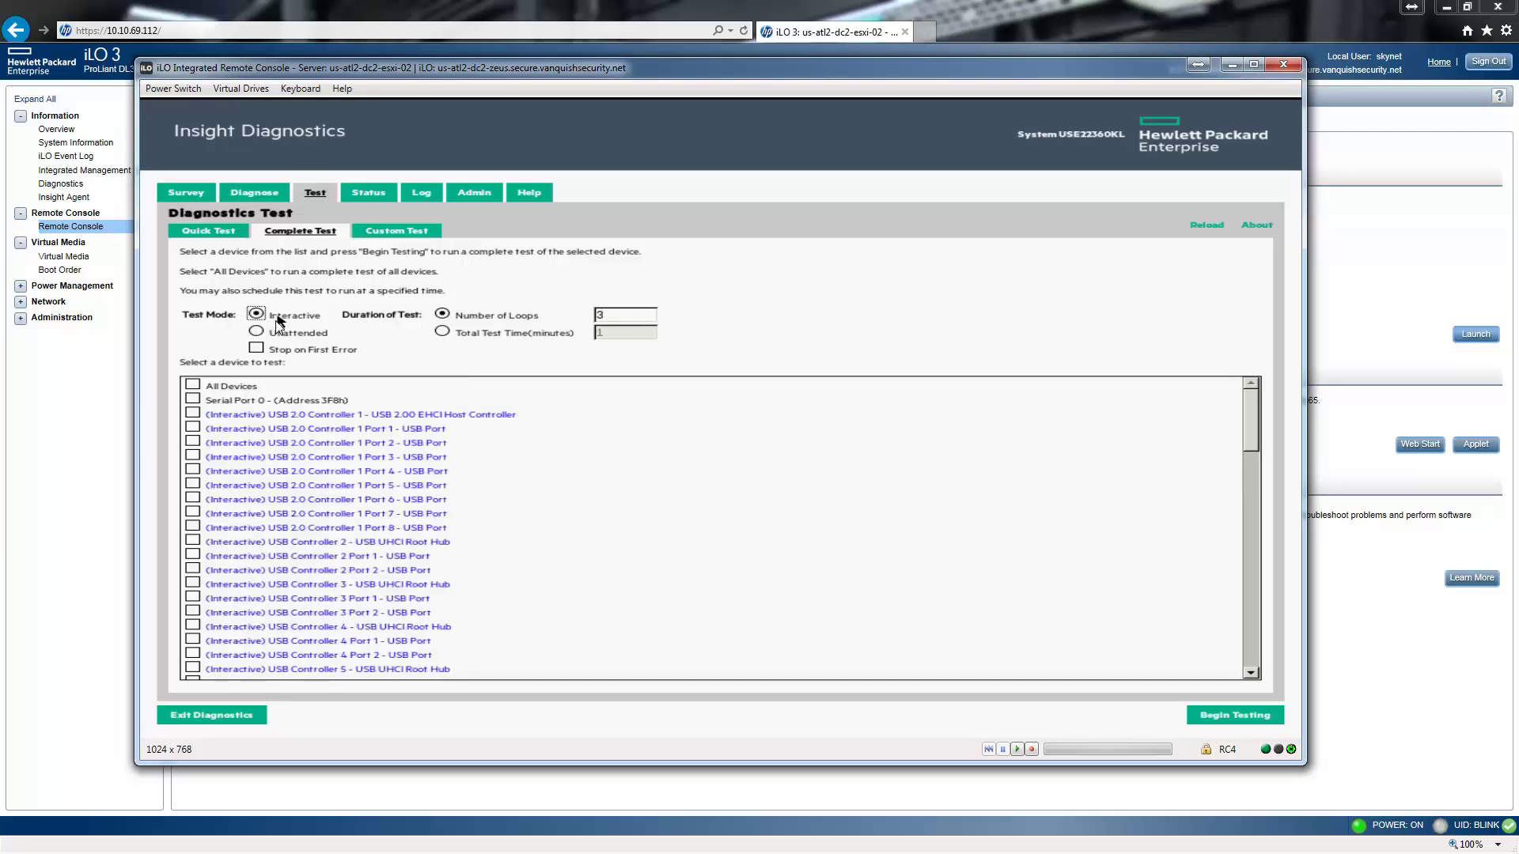
pyautogui.click(263, 333)
# - Scroll down the device list and also tick Hard Drive 8
pyautogui.moveTo(1251, 438); pyautogui.dragTo(1269, 626)
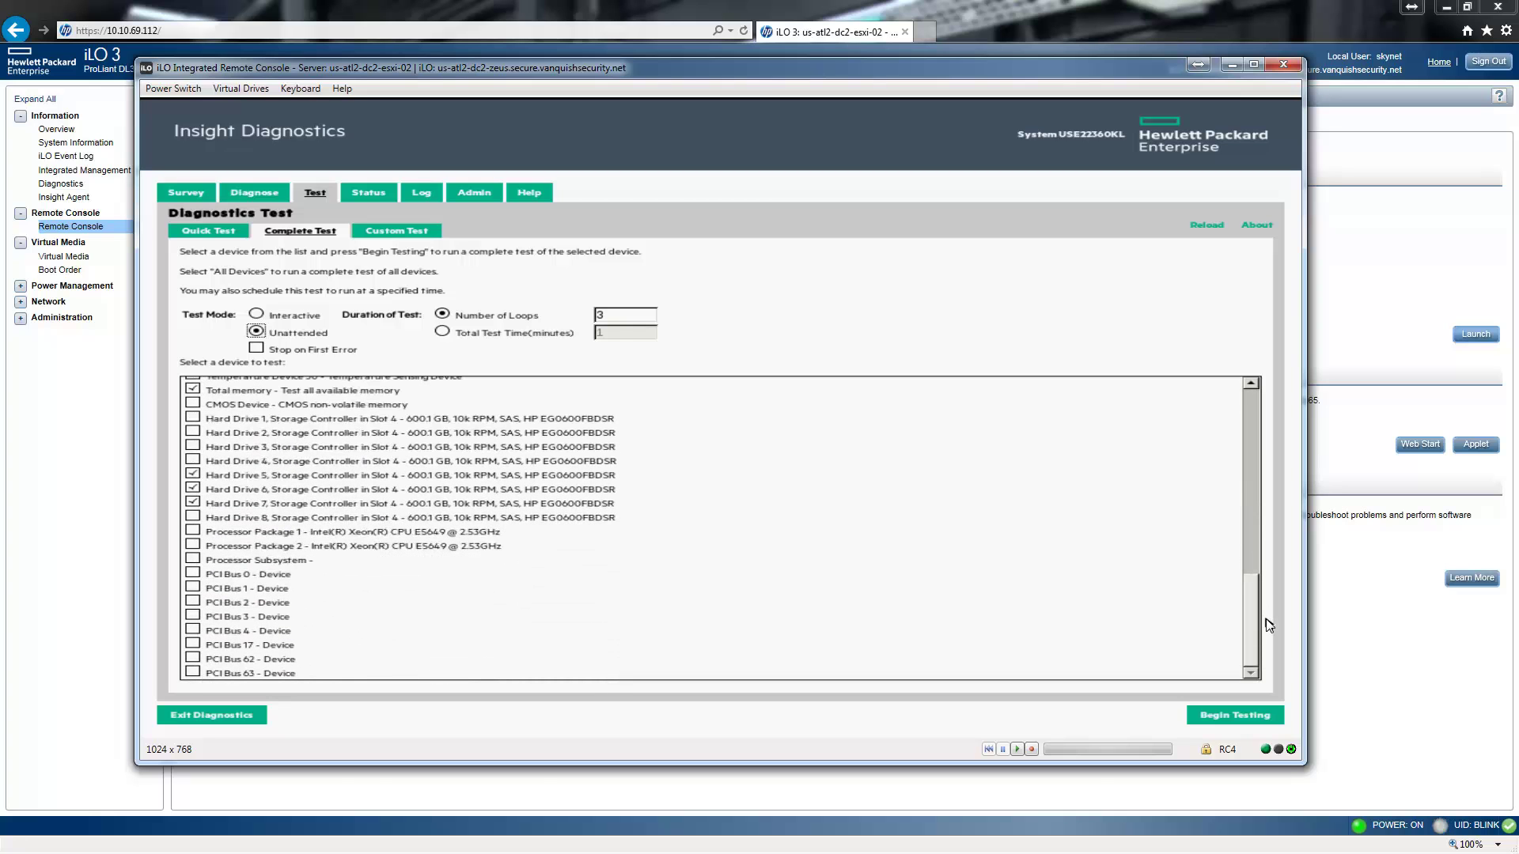
pyautogui.click(203, 528)
pyautogui.click(193, 517)
pyautogui.moveTo(1257, 571); pyautogui.dragTo(1253, 547)
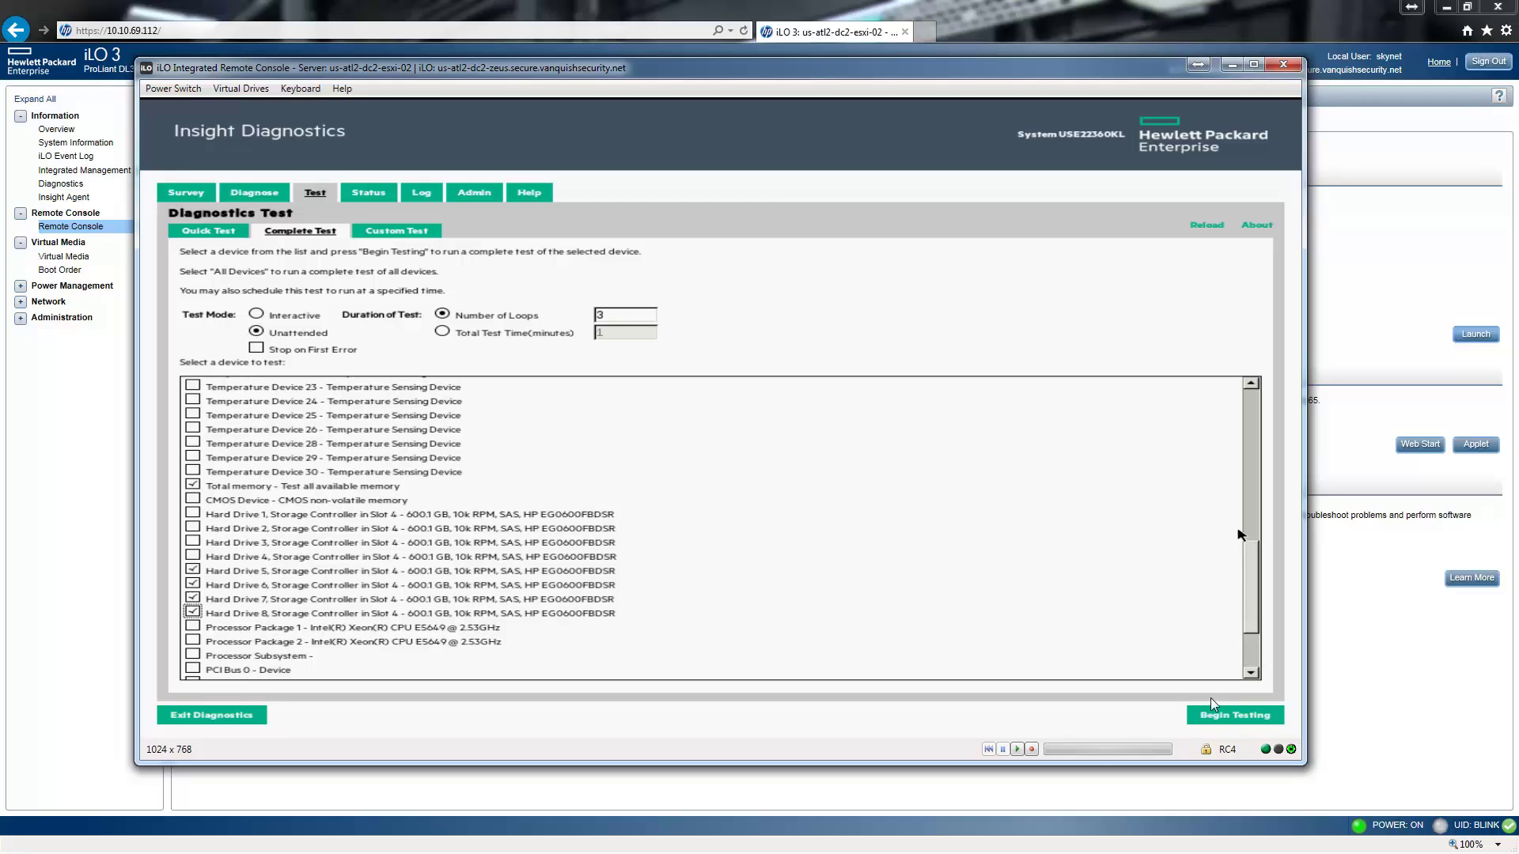
# - Begin testing and watch loop 1 of 3 start with total memory's Address Test
pyautogui.click(1228, 716)
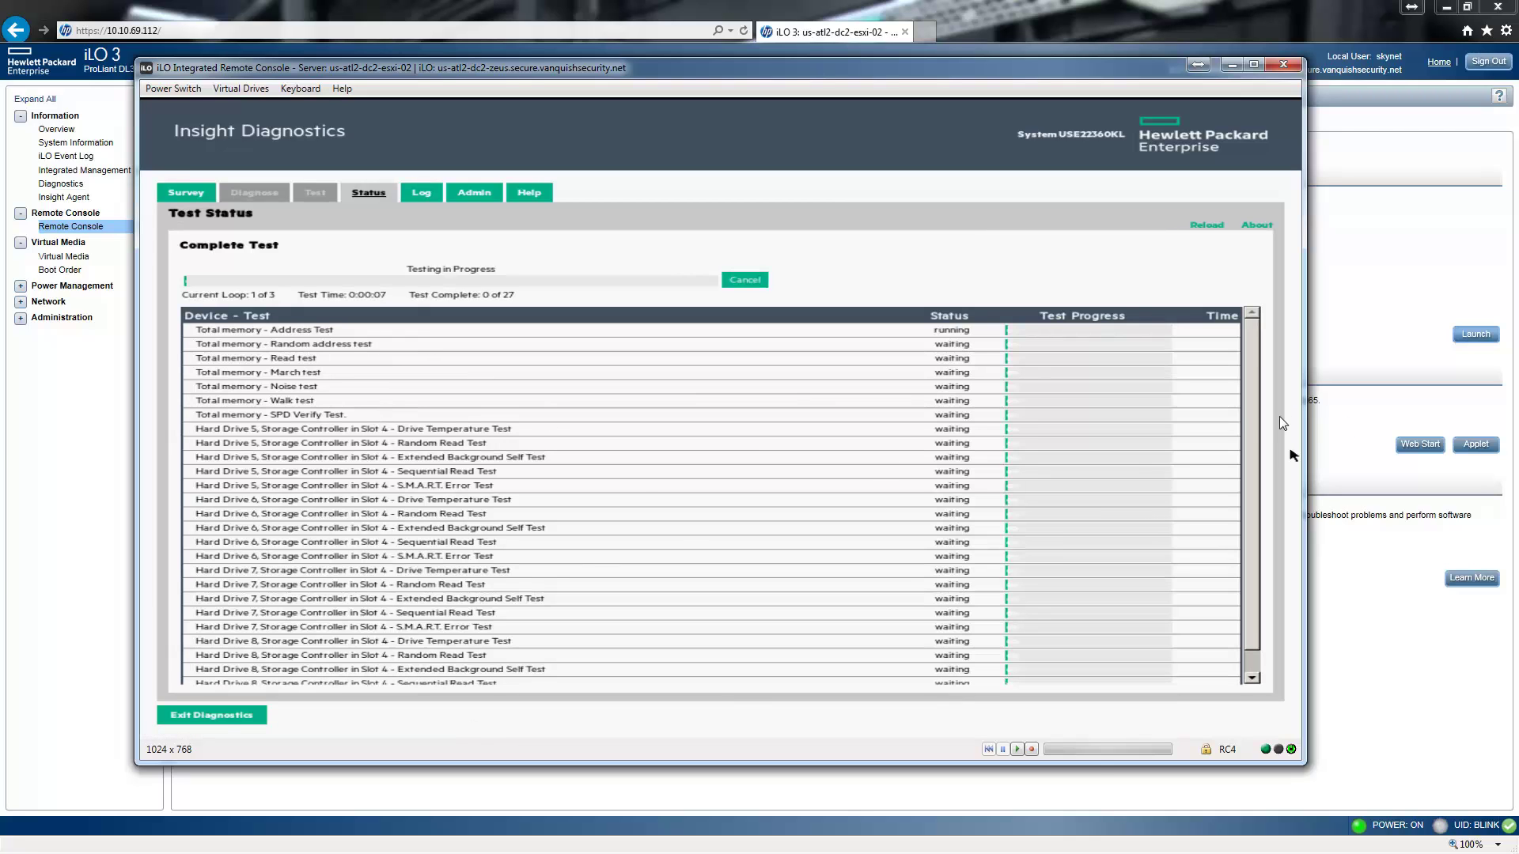
pyautogui.scroll(-1, 1246, 466)
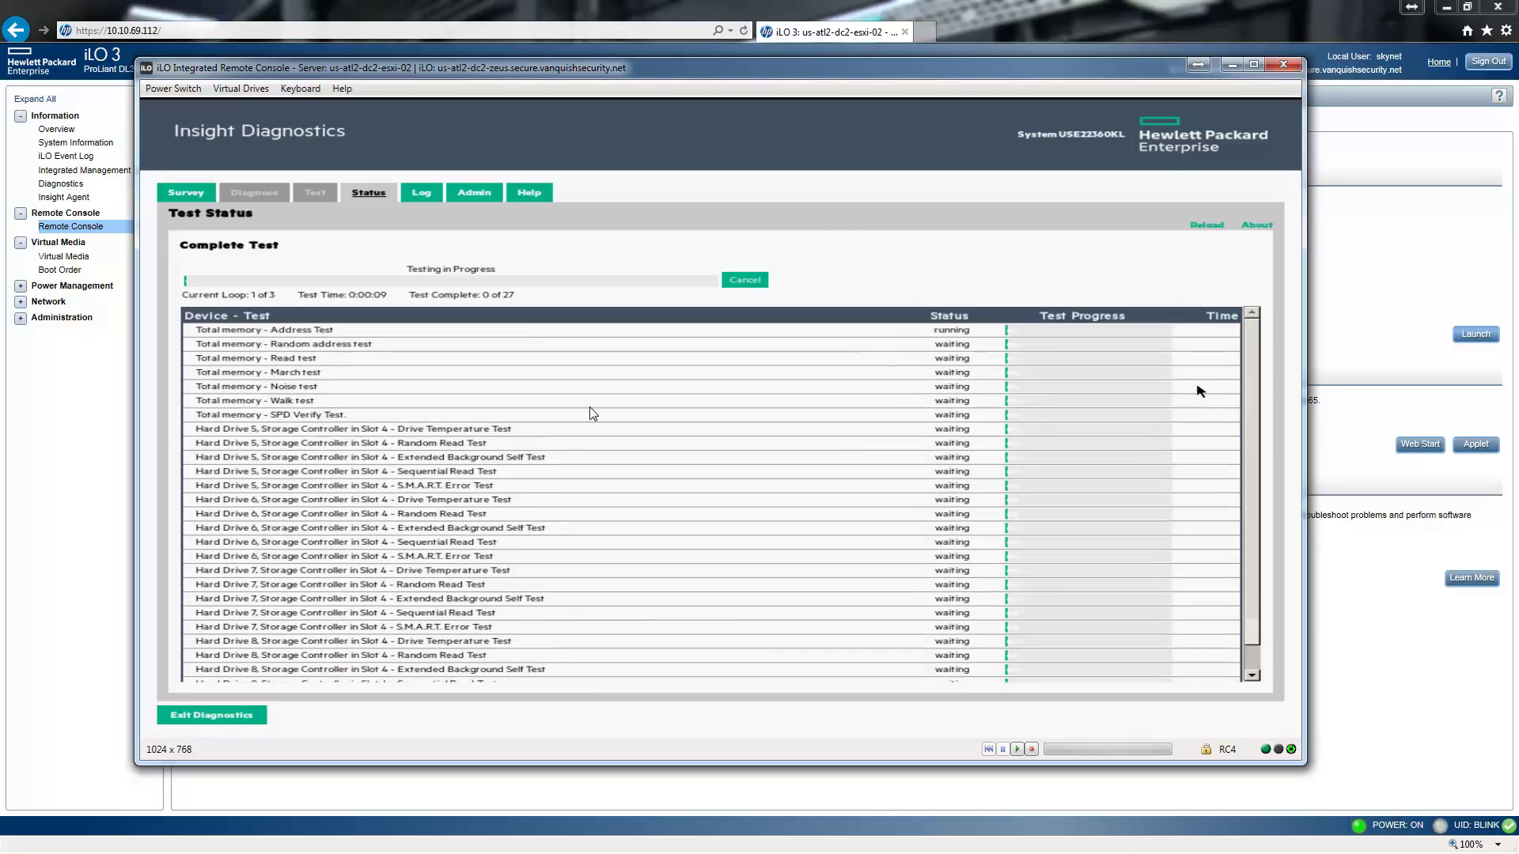